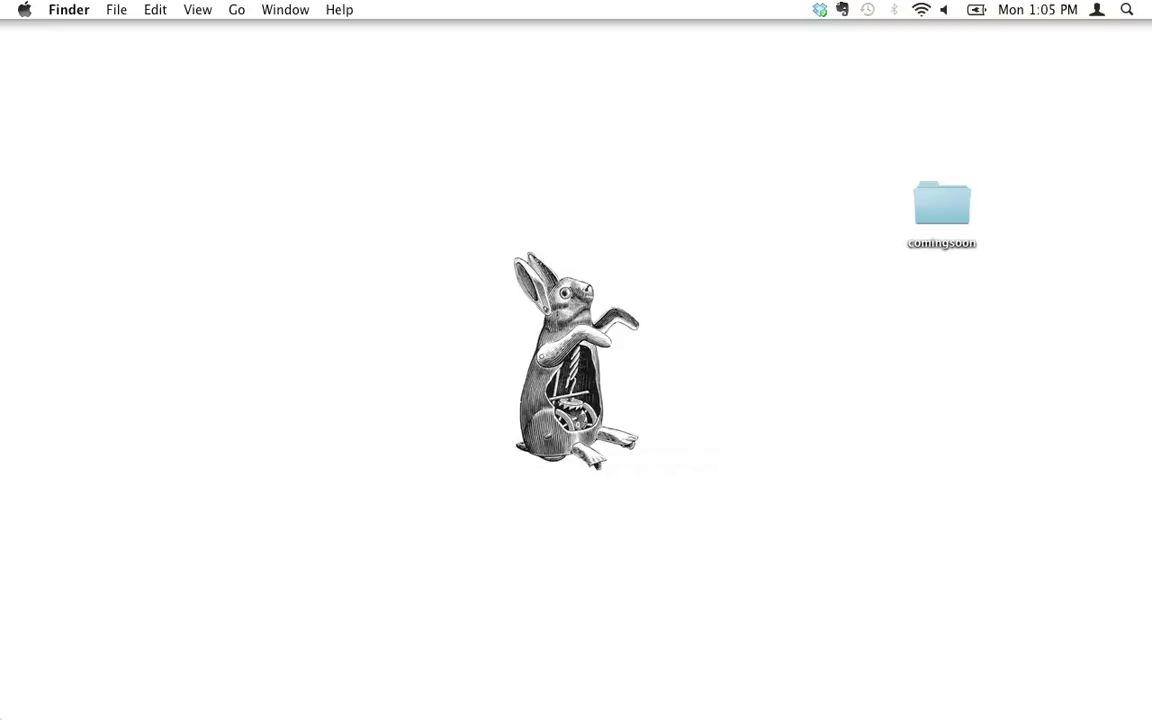
- Switch to Chrome and select the sandbox.robobunnyattack.com address of the live coming soon page
{"action": "key", "text": "super+Tab"}
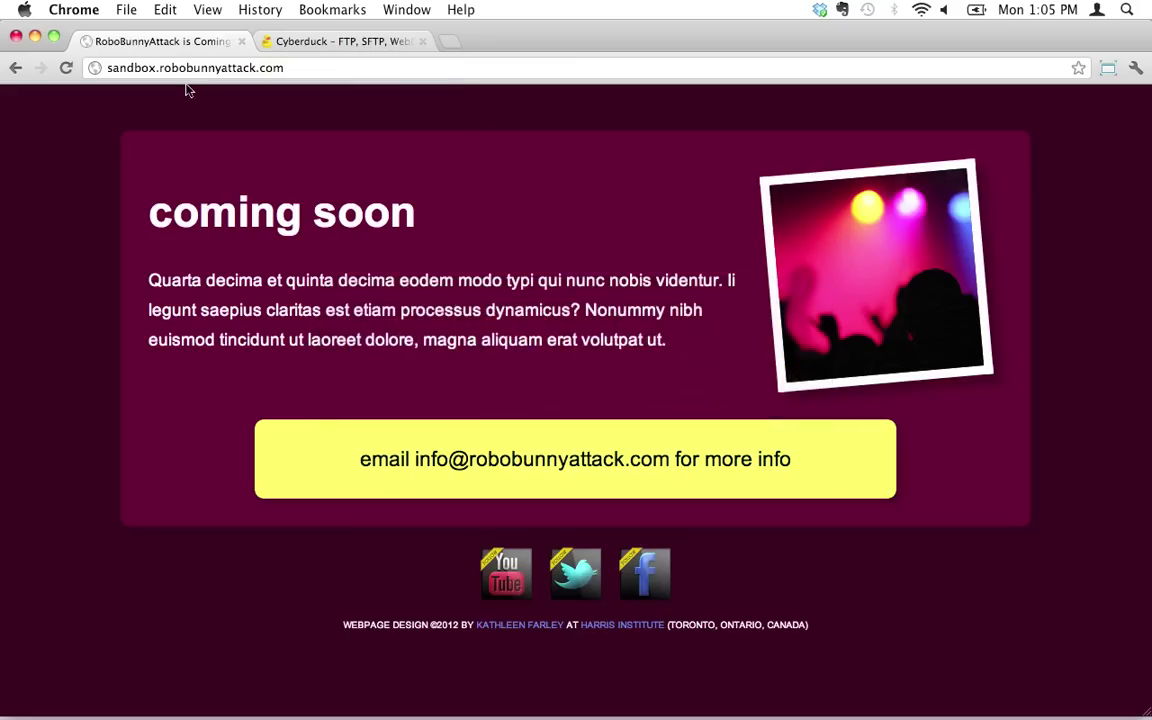
{"action": "double_click", "coordinate": [193, 68]}
{"action": "triple_click", "coordinate": [193, 68]}
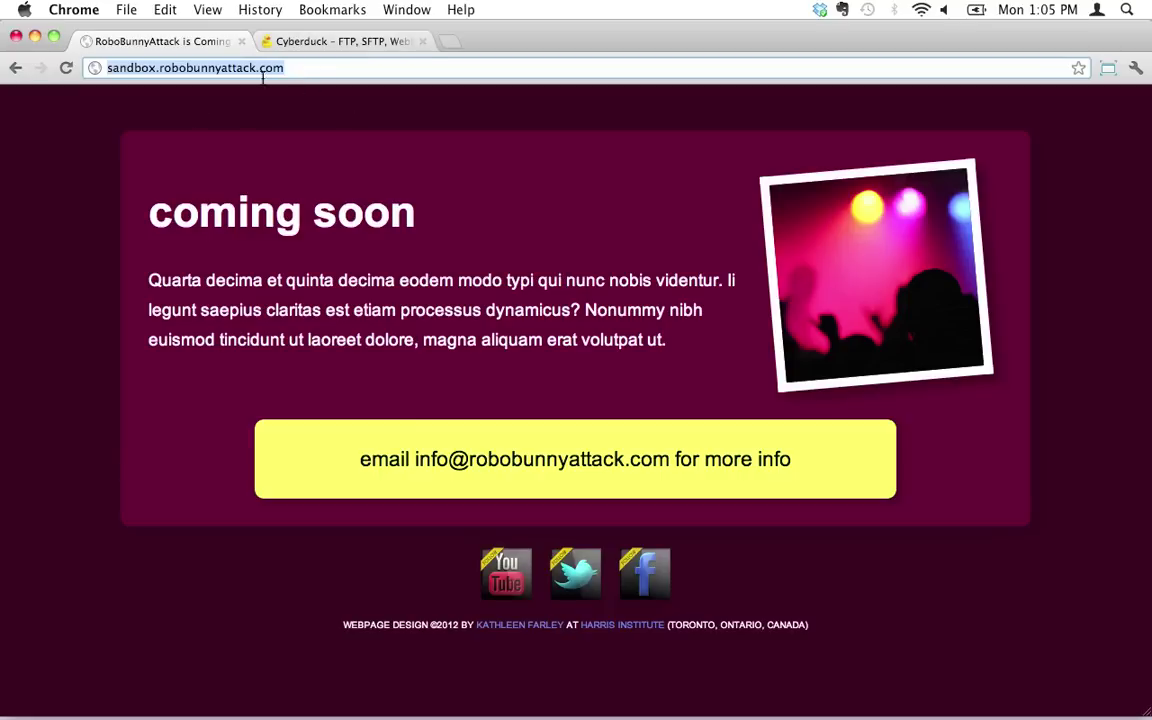
{"action": "double_click", "coordinate": [194, 68]}
{"action": "key", "text": "super+a"}
- Open the comingsoon folder on the desktop and move its Finder window to the left
{"action": "key", "text": "cmd+h"}
{"action": "double_click", "coordinate": [948, 205]}
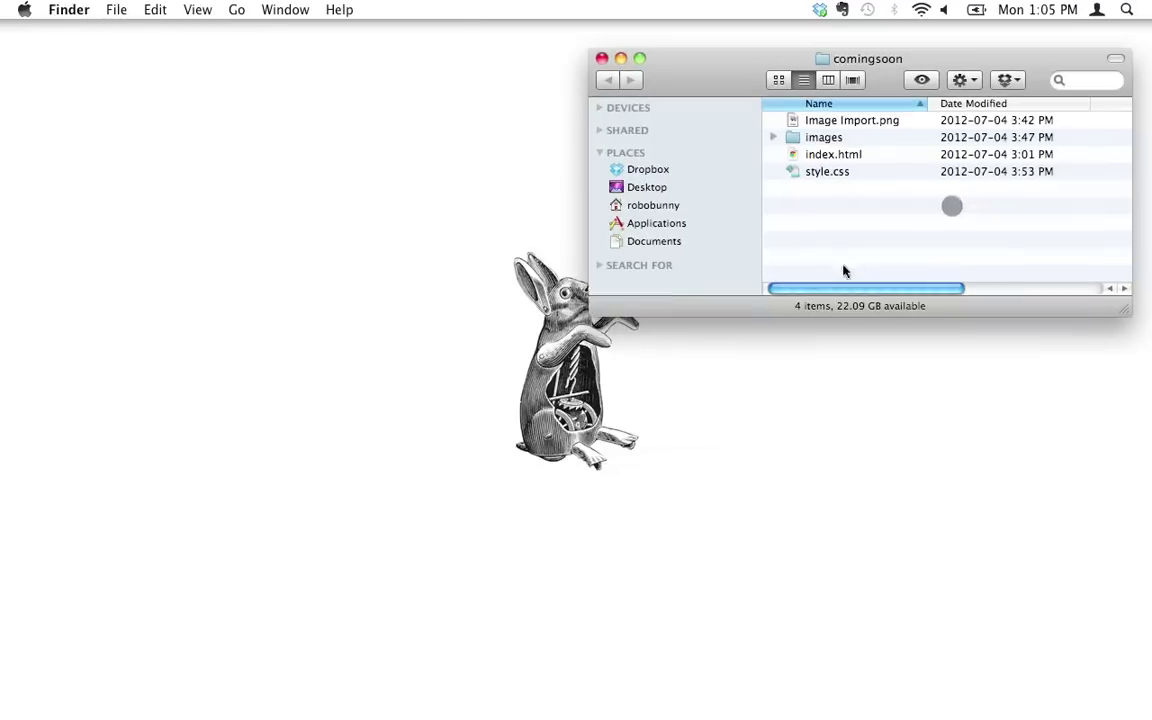
{"action": "left_click_drag", "start_coordinate": [735, 54], "coordinate": [440, 45]}
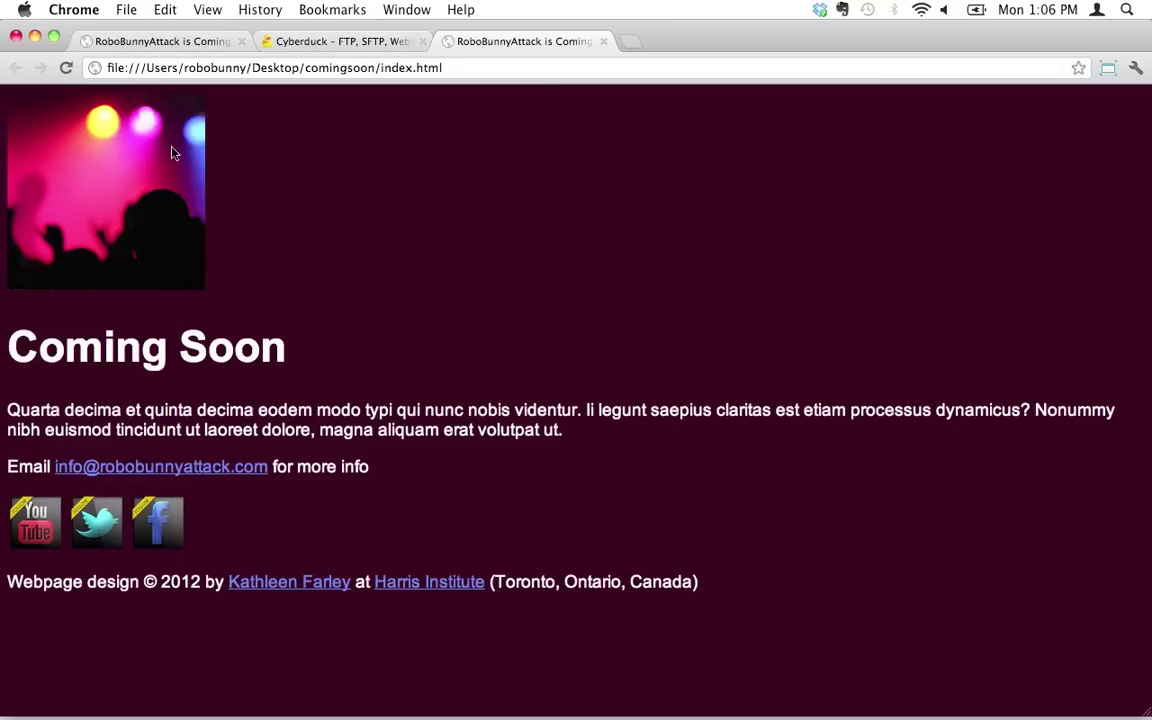
- Select the local comingsoon index.html file address in Chrome's new tab
{"action": "left_click", "coordinate": [114, 67]}
{"action": "left_click", "coordinate": [106, 67]}
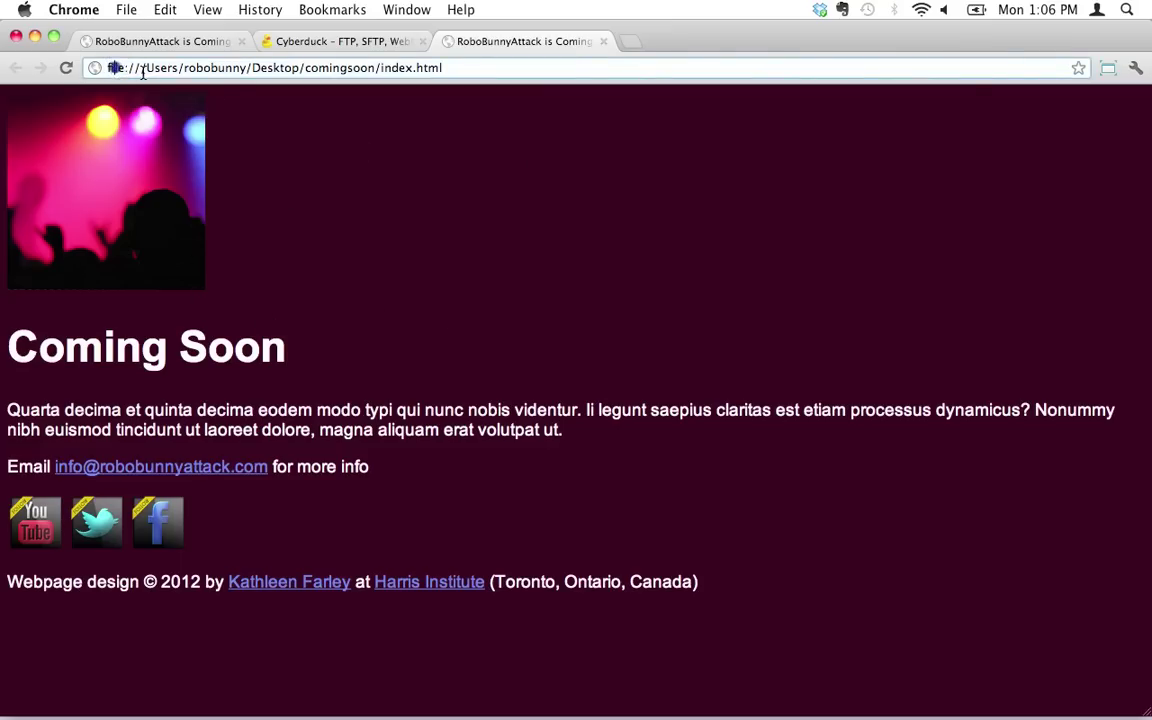
{"action": "triple_click", "coordinate": [110, 67]}
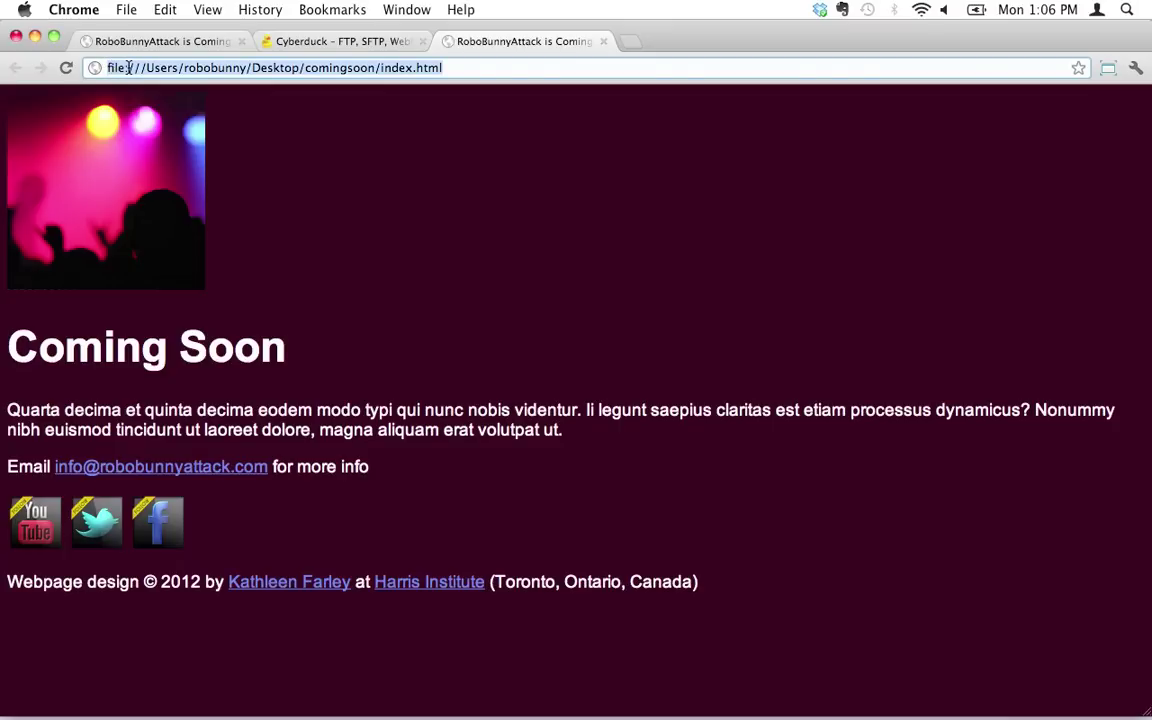
{"action": "left_click", "coordinate": [124, 67]}
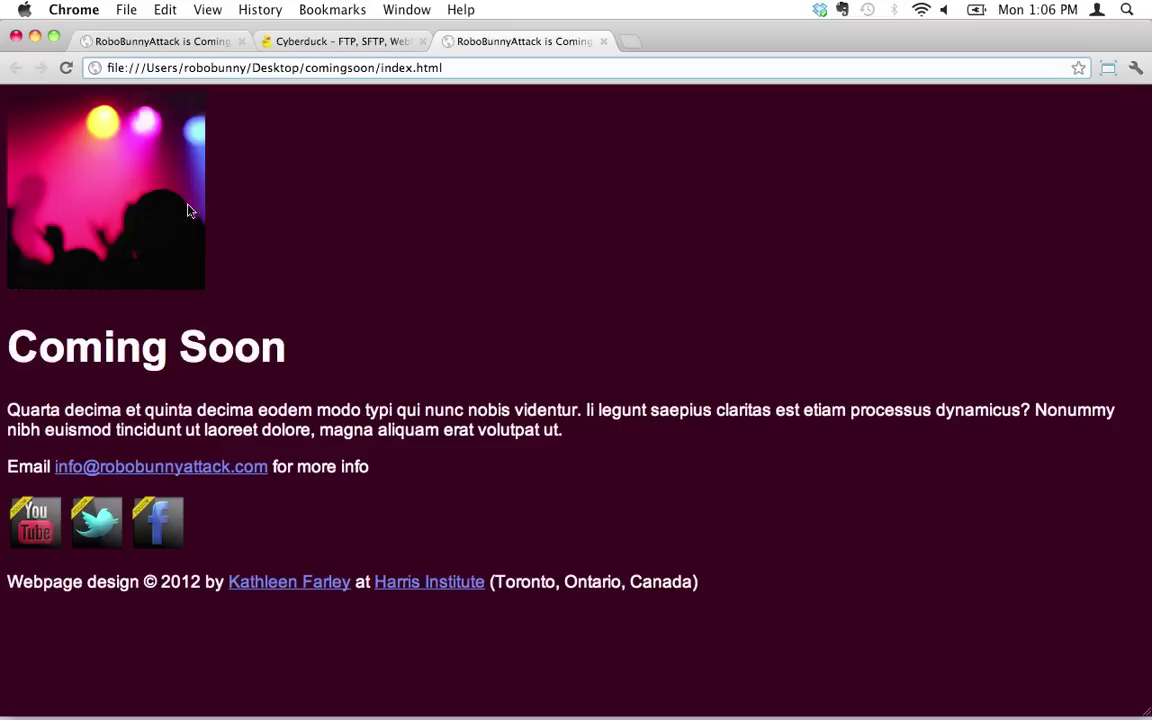
{"action": "left_click", "coordinate": [348, 70]}
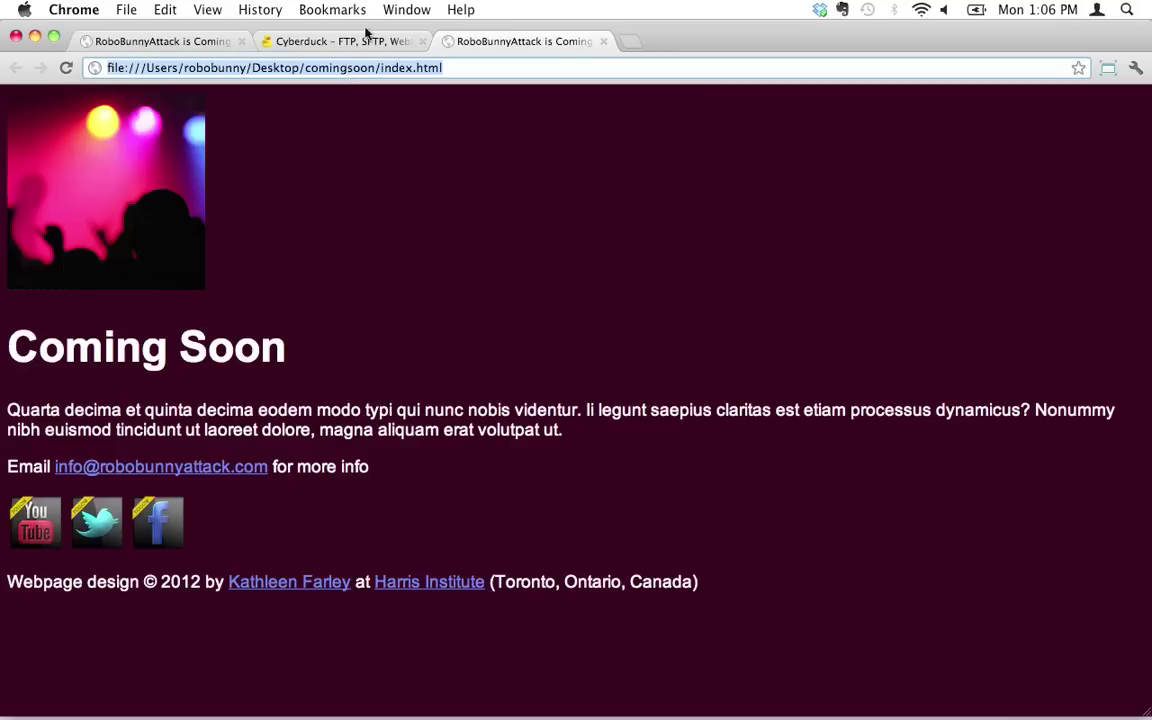
- Close the comingsoon folder window and drag the comingsoon folder up and left on the desktop
{"action": "key", "text": "super+h"}
{"action": "left_click", "coordinate": [603, 163]}
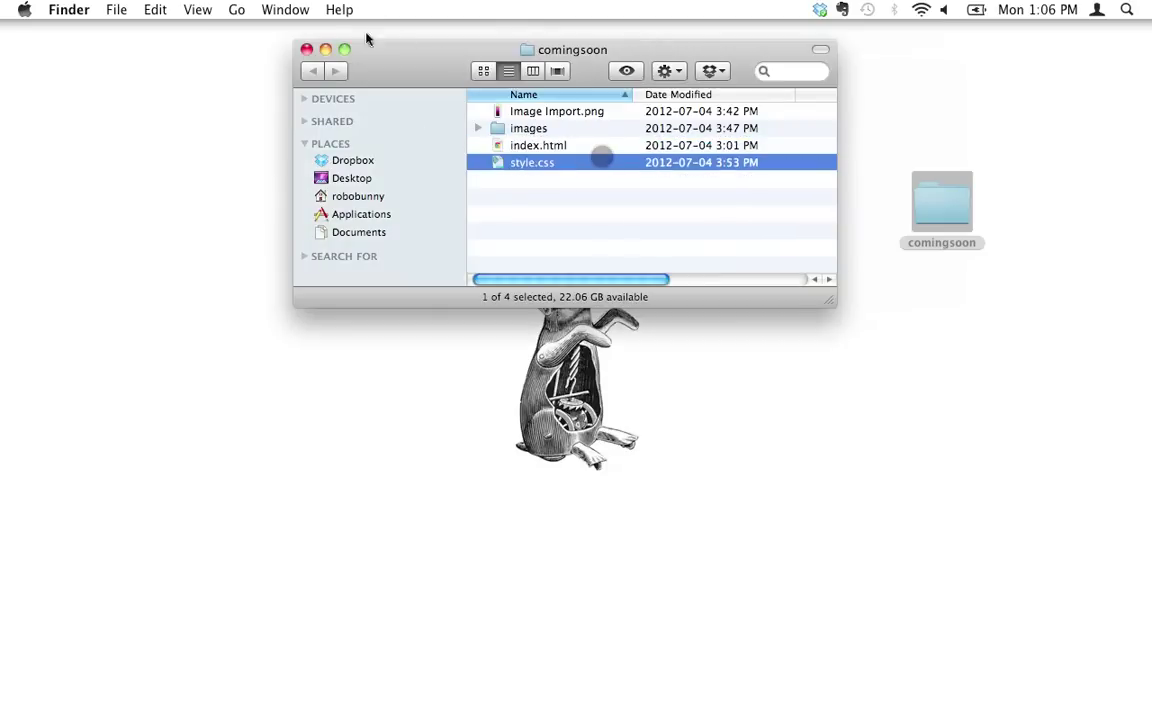
{"action": "left_click", "coordinate": [307, 49]}
{"action": "left_click_drag", "start_coordinate": [927, 215], "coordinate": [803, 180]}
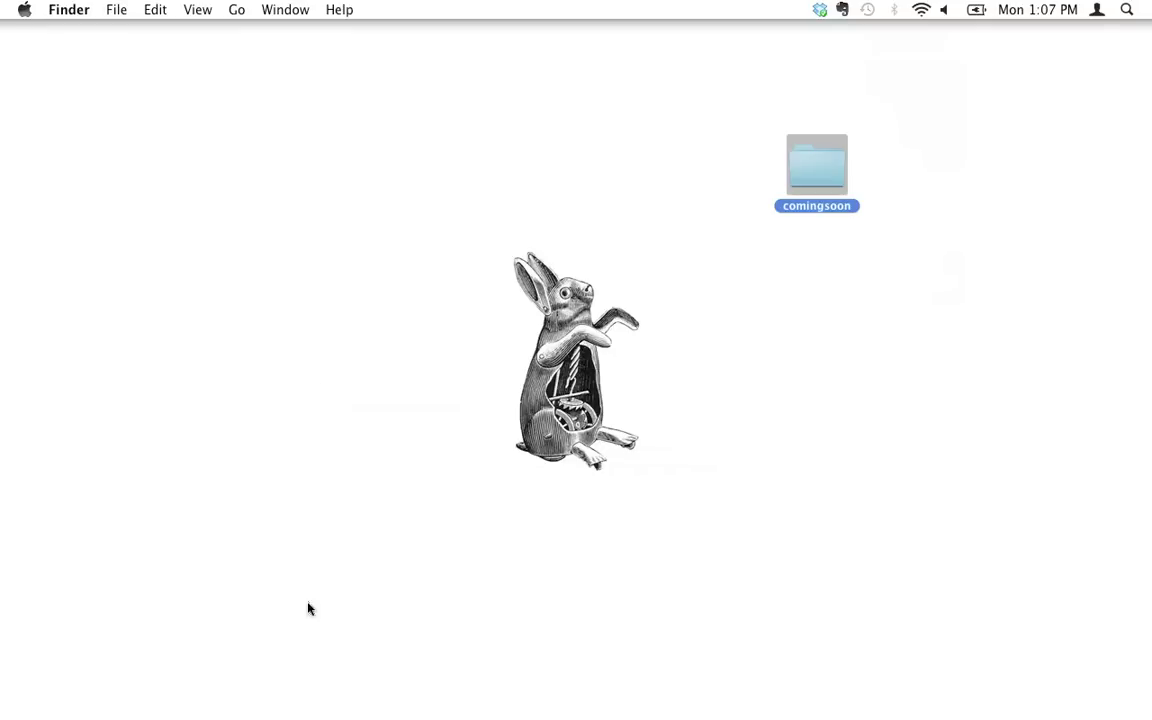
- Bring Chrome forward and select the cyberduck.ch address in the Cyberduck website tab
{"action": "mouse_move", "coordinate": [869, 676]}
{"action": "mouse_move", "coordinate": [283, 717]}
{"action": "left_click", "coordinate": [276, 678]}
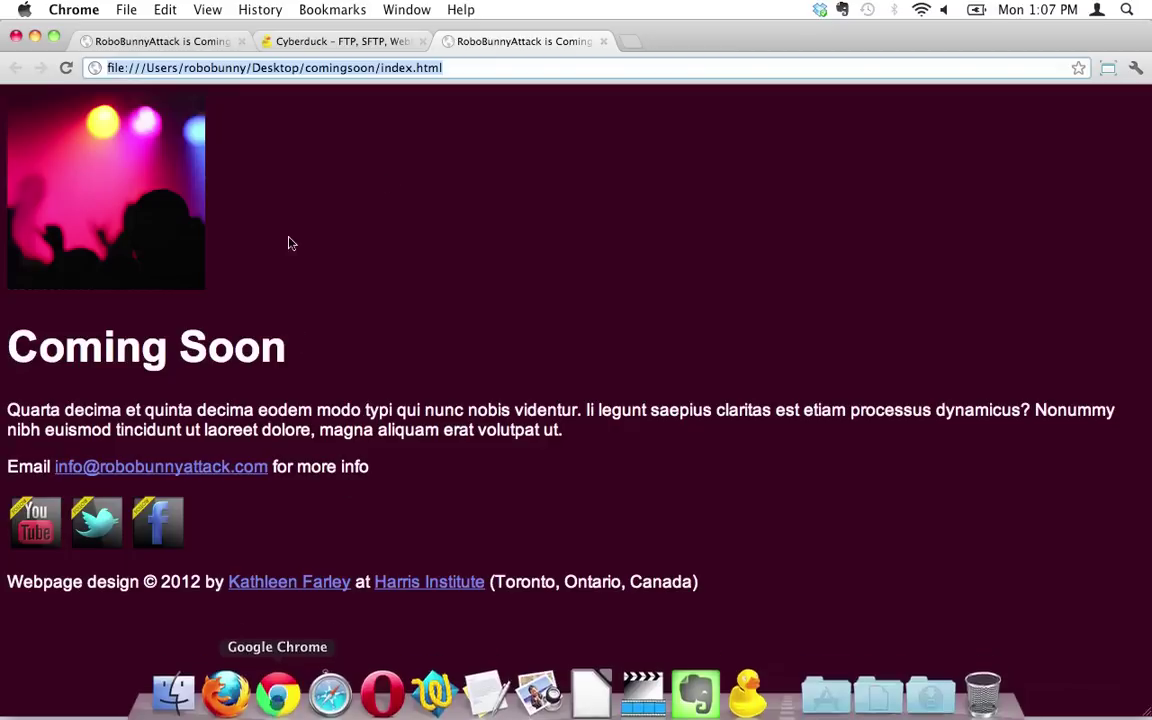
{"action": "left_click", "coordinate": [393, 44]}
{"action": "left_click", "coordinate": [182, 67]}
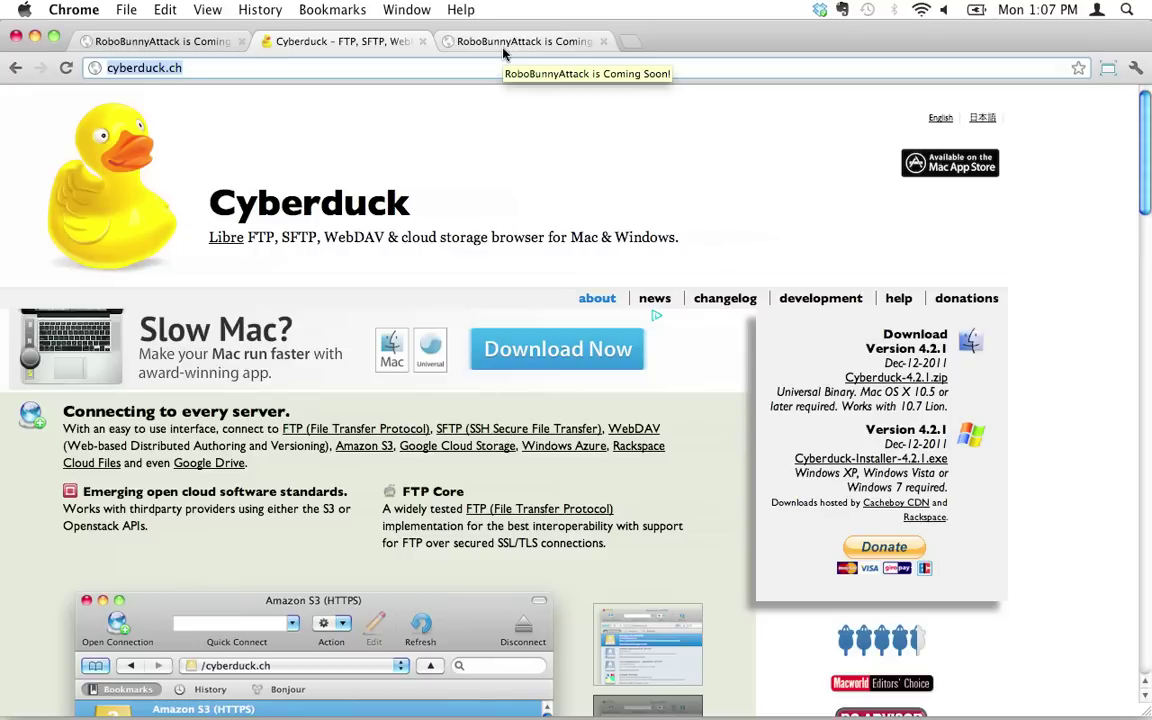
- Switch to Cyberduck, hide Chrome, and move the Cyberduck bookmark window to the upper left
{"action": "key", "text": "super+Tab"}
{"action": "key", "text": "super+Tab"}
{"action": "key", "text": "super+Tab"}
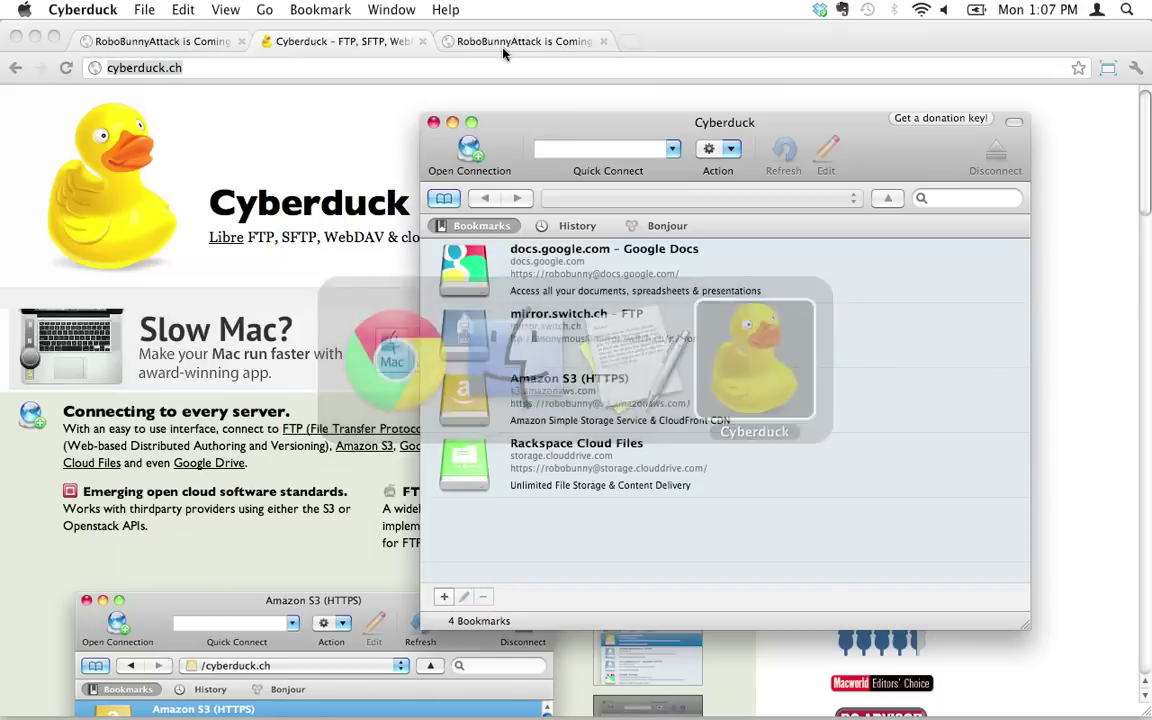
{"action": "left_click", "coordinate": [326, 135]}
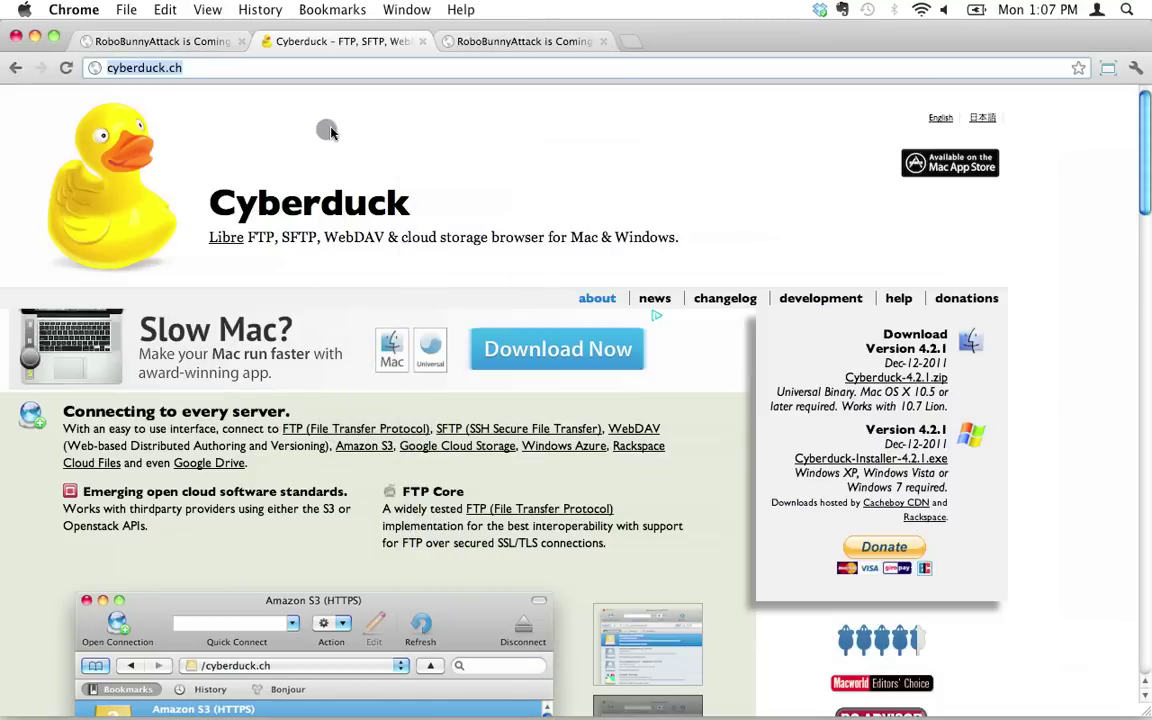
{"action": "key", "text": "super+h"}
{"action": "left_click_drag", "start_coordinate": [637, 116], "coordinate": [239, 77]}
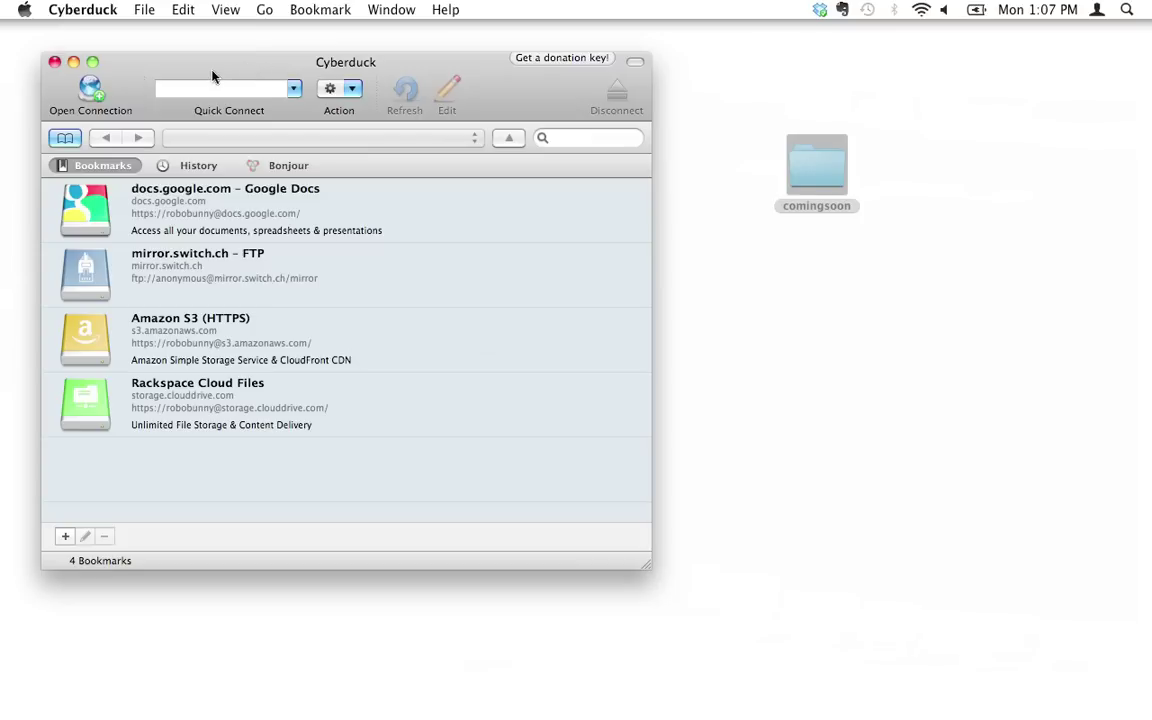
- Close the Cyberduck window and open a new one with File > New Browser
{"action": "key", "text": "super+Tab"}
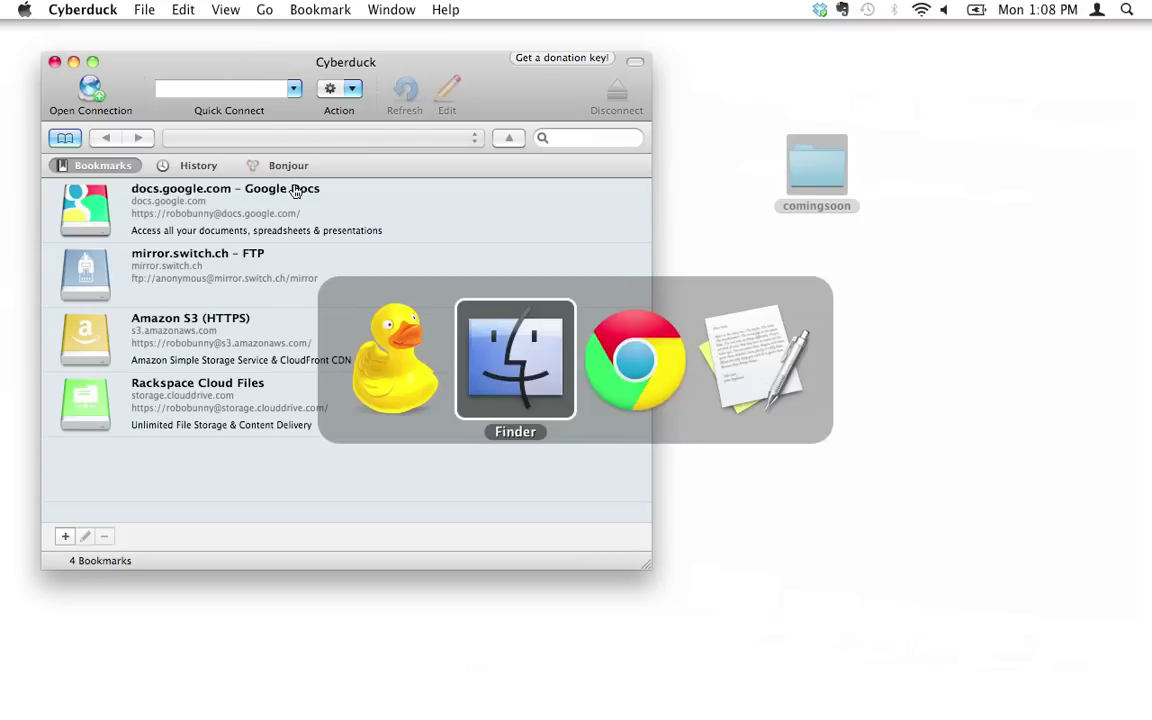
{"action": "key", "text": "super+shift+Tab"}
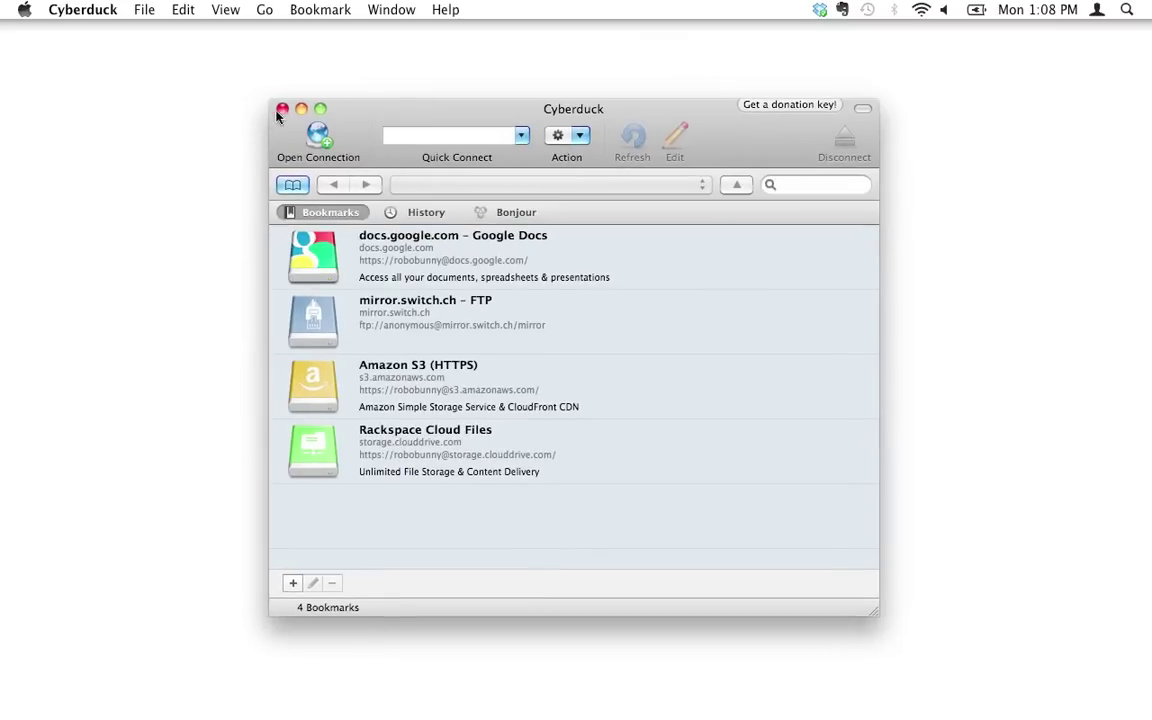
{"action": "left_click", "coordinate": [282, 108]}
{"action": "left_click", "coordinate": [144, 9]}
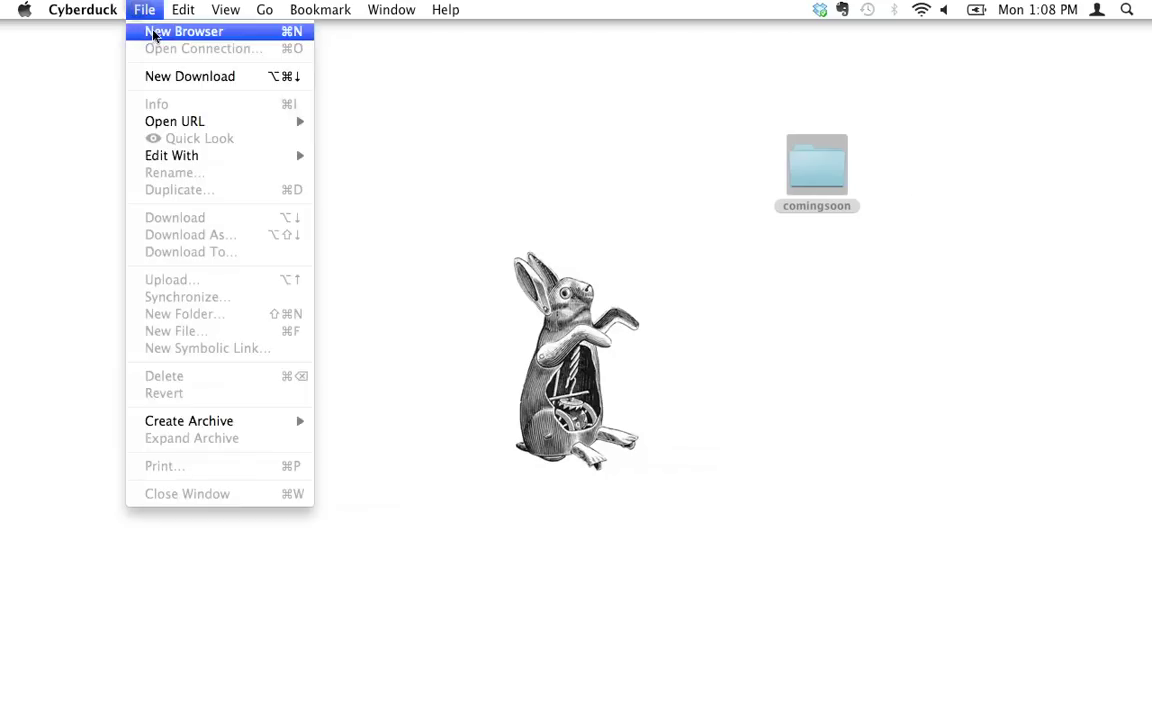
{"action": "left_click", "coordinate": [155, 33]}
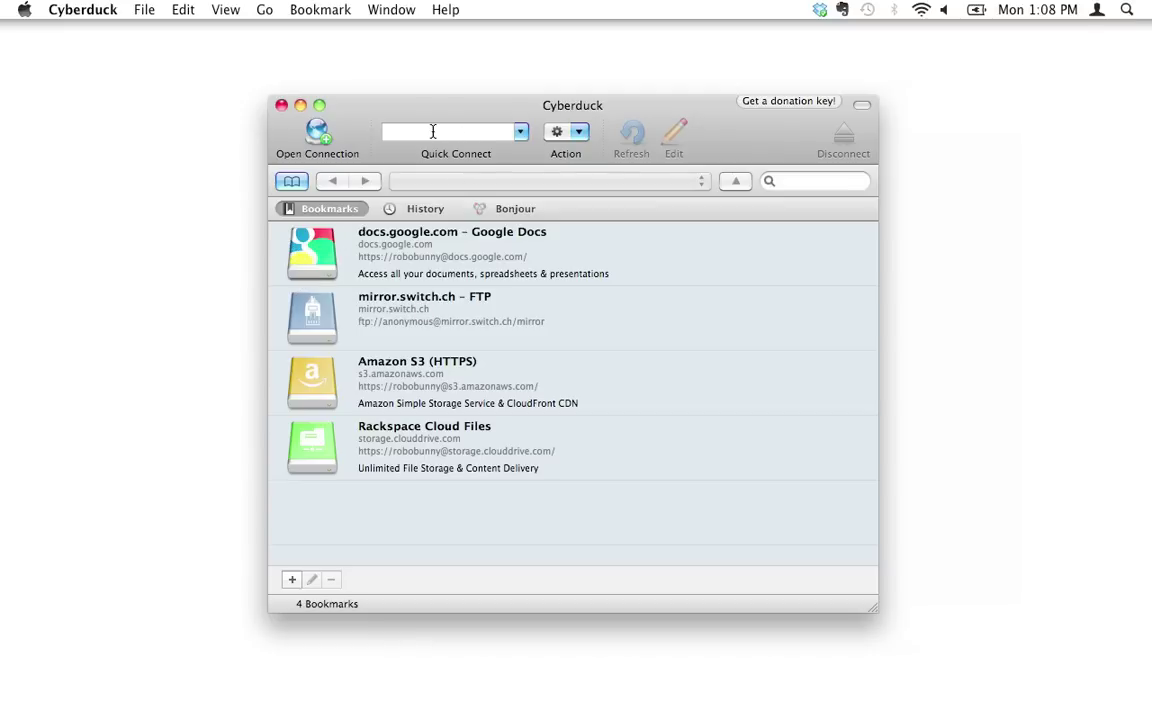
- Drag the Cyberduck browser window left and up to uncover the comingsoon folder
{"action": "left_click_drag", "start_coordinate": [433, 104], "coordinate": [271, 83]}
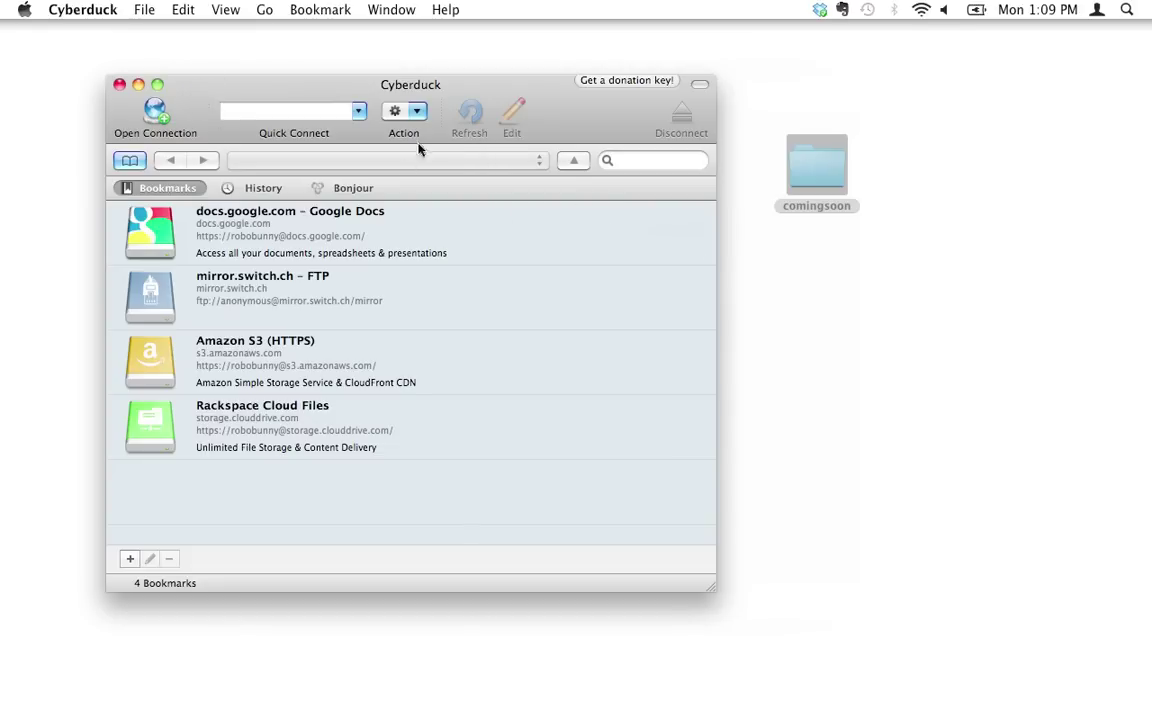
- Bring the FTP INFO note in TextEdit forward and move it to the upper left
{"action": "left_click_drag", "start_coordinate": [325, 90], "coordinate": [723, 162]}
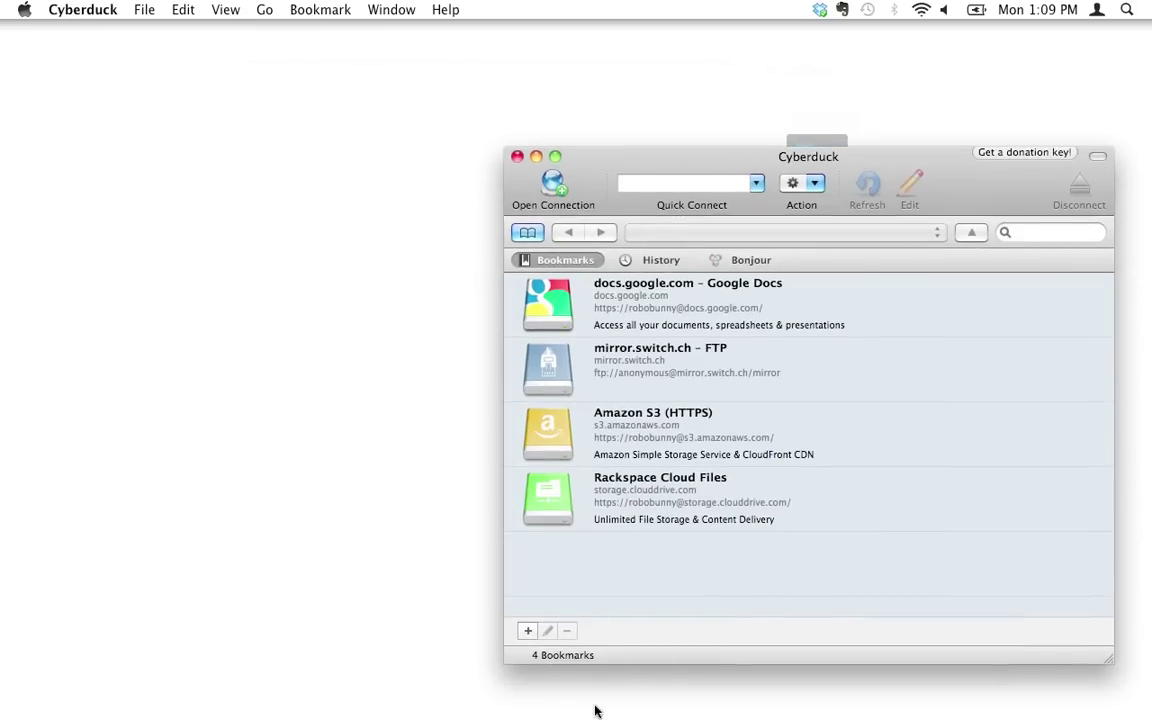
{"action": "mouse_move", "coordinate": [592, 706]}
{"action": "left_click", "coordinate": [483, 680]}
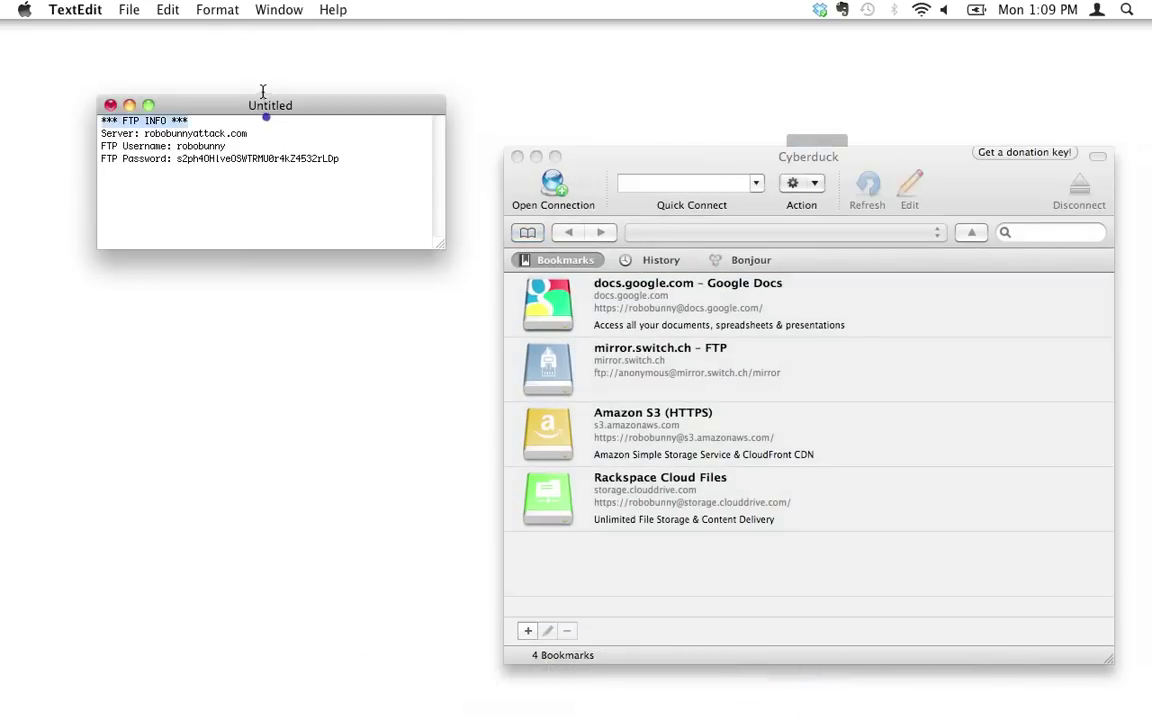
{"action": "left_click", "coordinate": [266, 112]}
{"action": "left_click", "coordinate": [309, 144]}
{"action": "left_click_drag", "start_coordinate": [334, 108], "coordinate": [284, 55]}
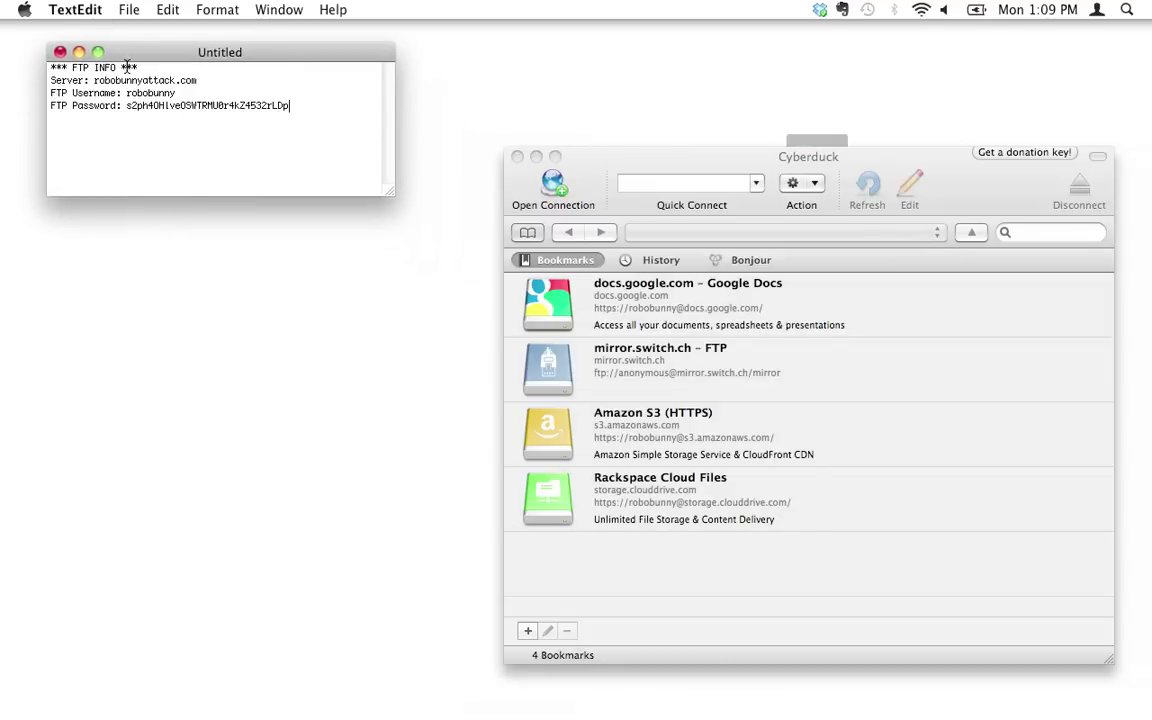
- Highlight the server robobunnyattack.com, FTP username and password in the note, then bring Cyberduck forward
{"action": "left_click_drag", "start_coordinate": [50, 67], "coordinate": [140, 67]}
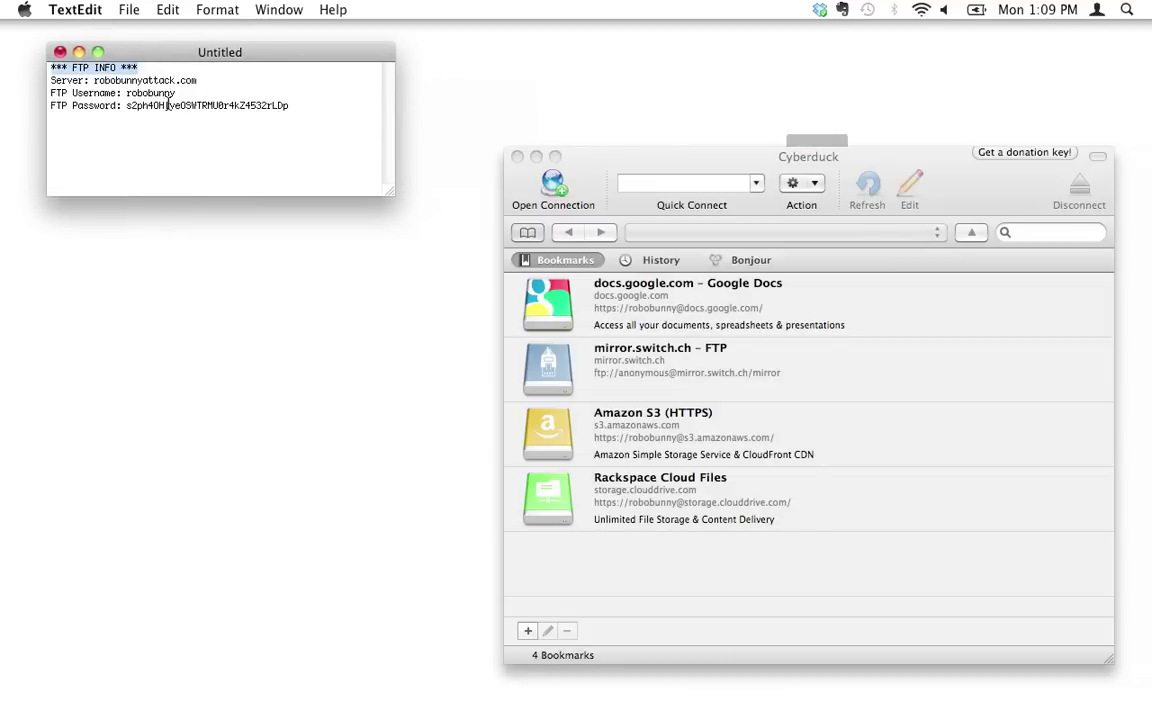
{"action": "left_click", "coordinate": [232, 108]}
{"action": "double_click", "coordinate": [196, 80]}
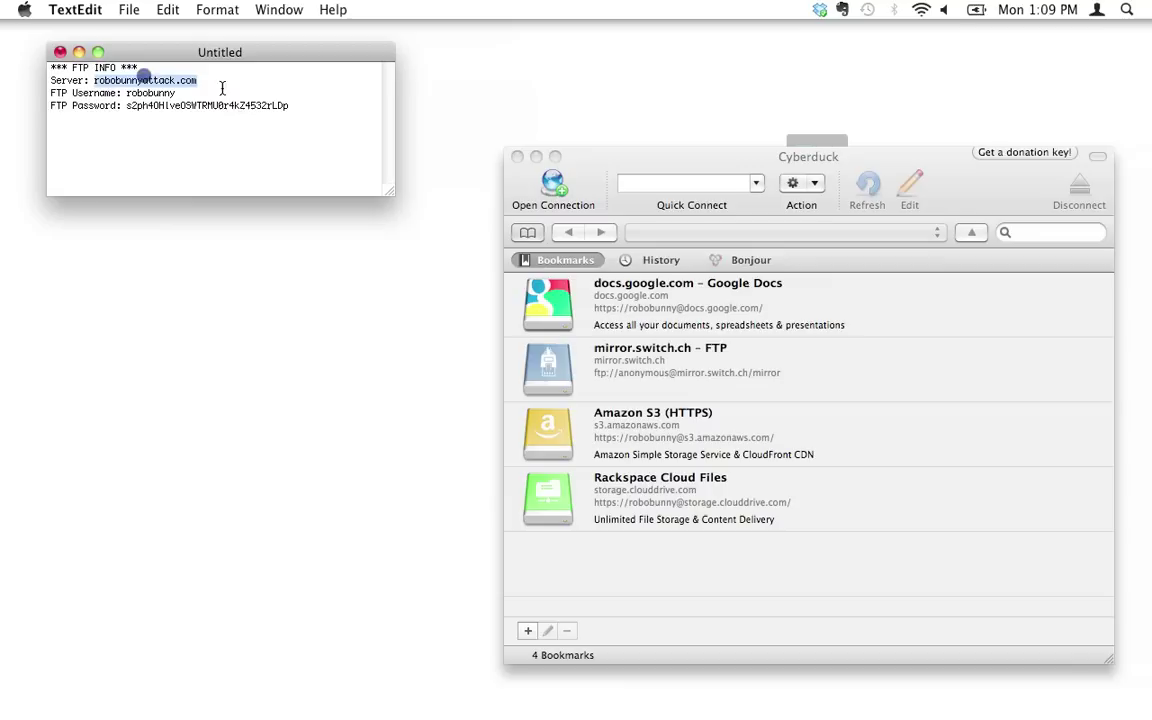
{"action": "left_click", "coordinate": [188, 81]}
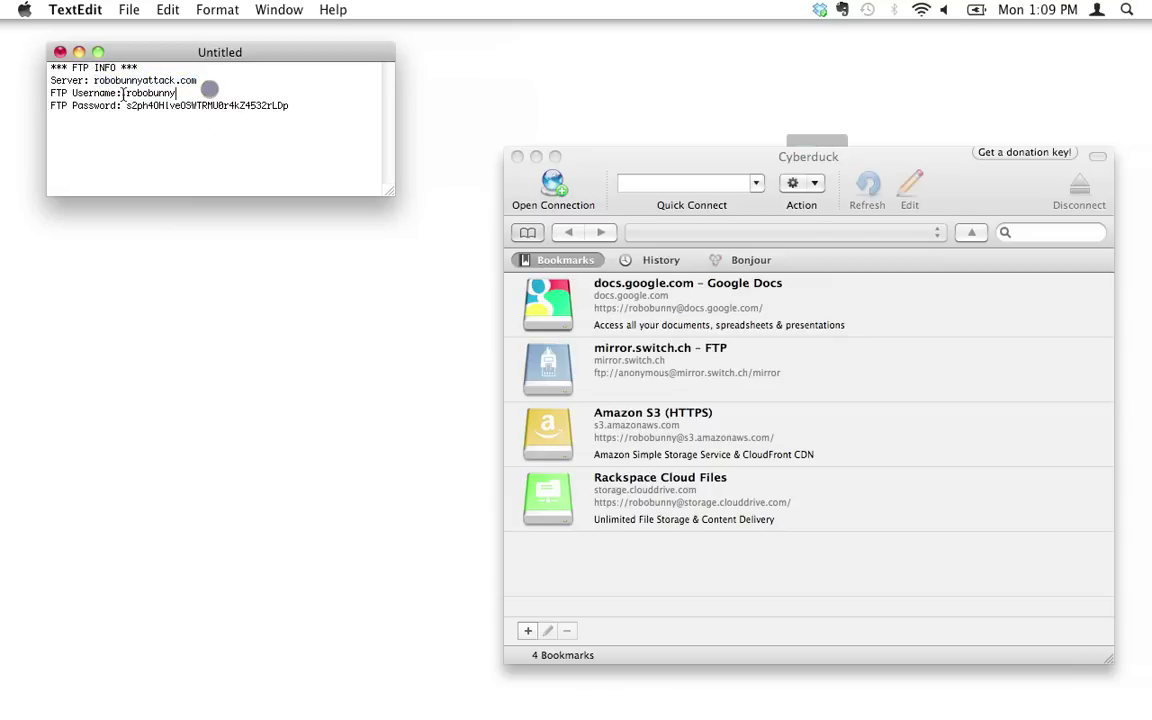
{"action": "double_click", "coordinate": [157, 93]}
{"action": "left_click", "coordinate": [180, 131]}
{"action": "left_click_drag", "start_coordinate": [124, 108], "coordinate": [288, 110]}
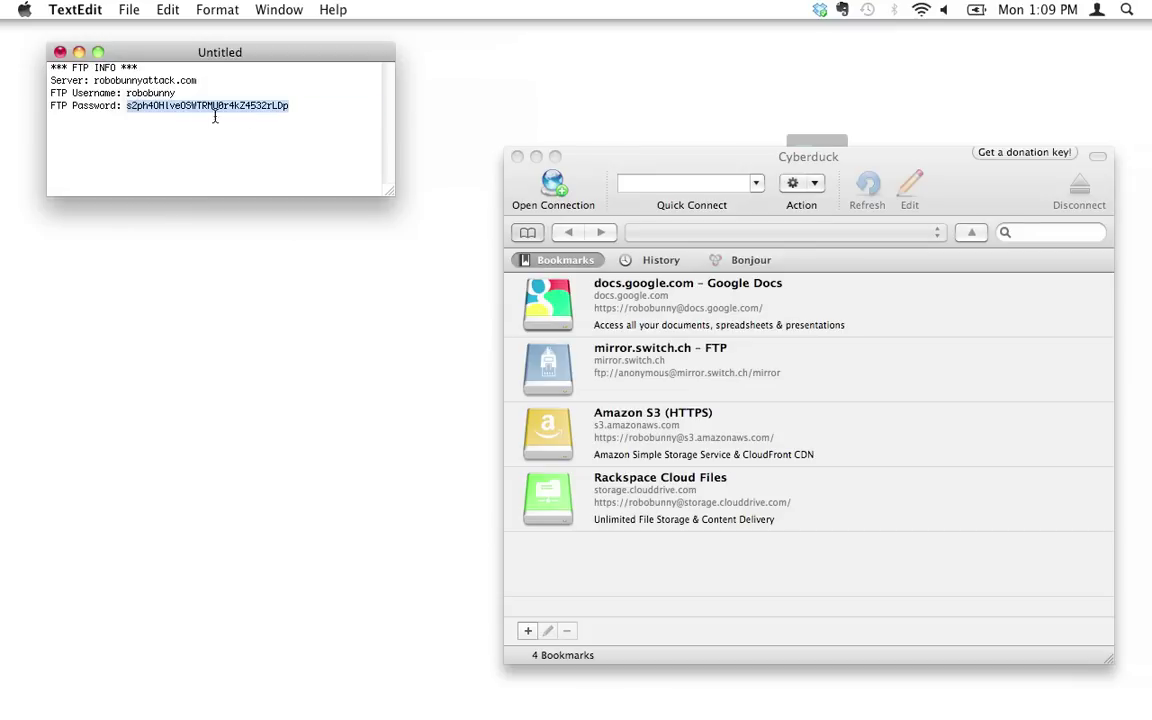
{"action": "left_click", "coordinate": [181, 131]}
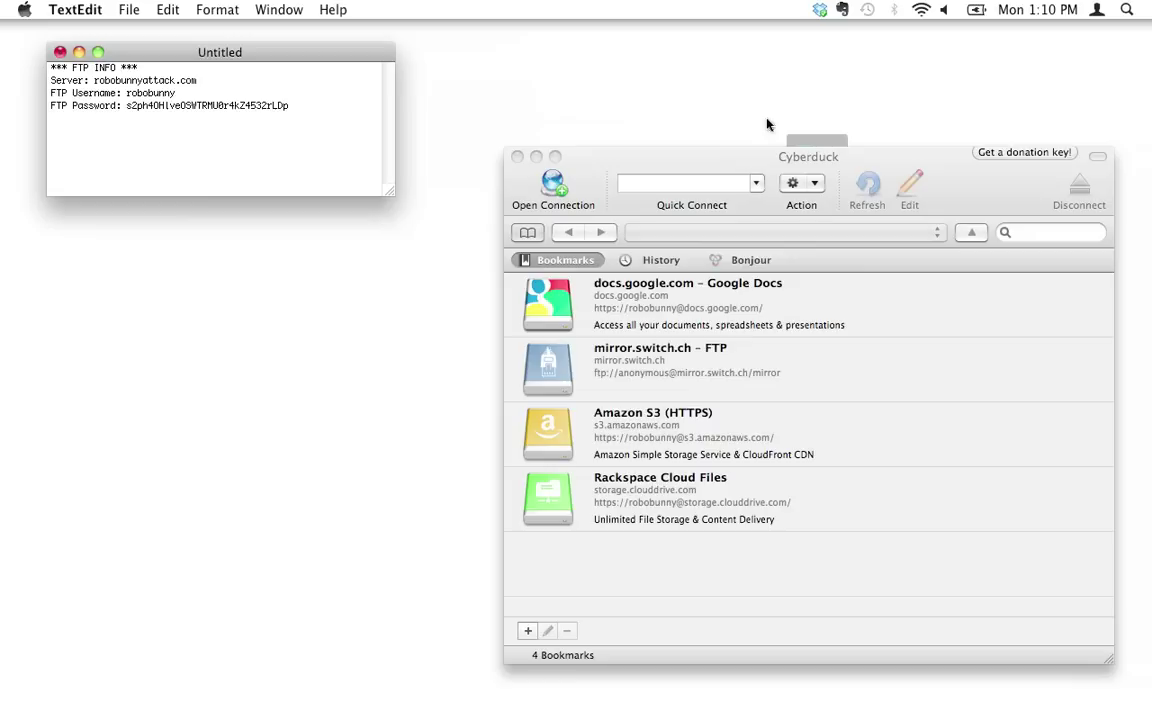
{"action": "left_click_drag", "start_coordinate": [640, 164], "coordinate": [547, 120]}
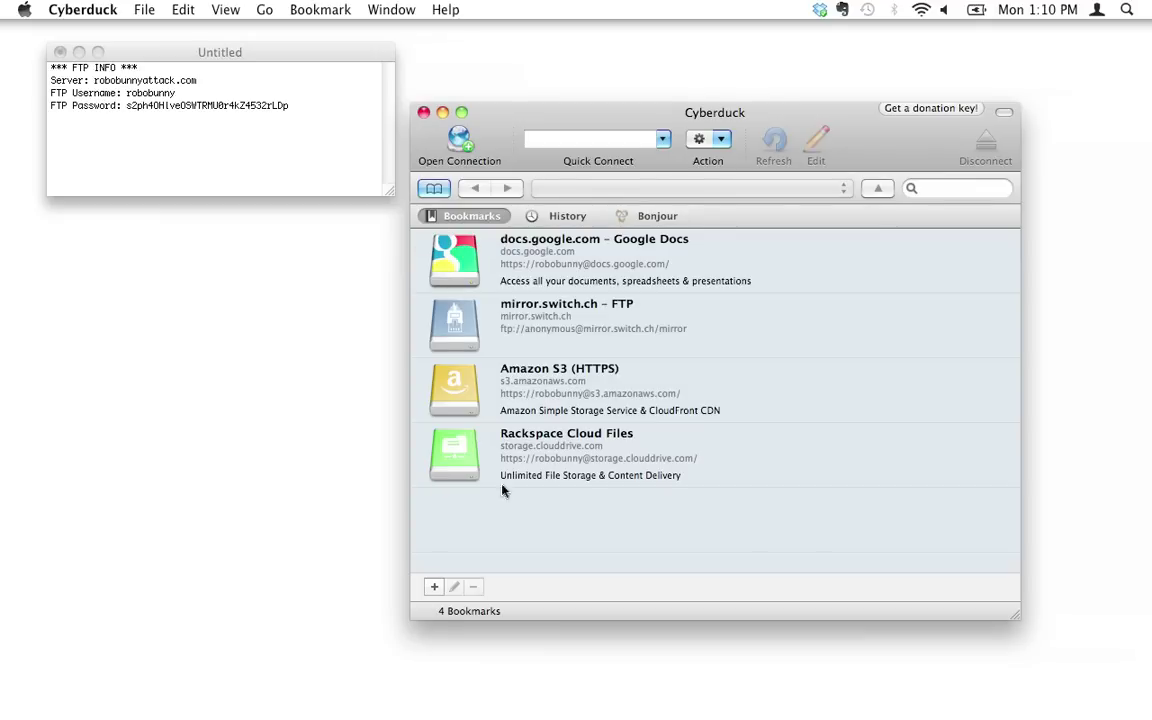
- Start a new connection and set its protocol to FTP after briefly trying WebDAV
{"action": "left_click", "coordinate": [462, 145]}
{"action": "left_click_drag", "start_coordinate": [643, 116], "coordinate": [453, 128]}
{"action": "left_click", "coordinate": [470, 210]}
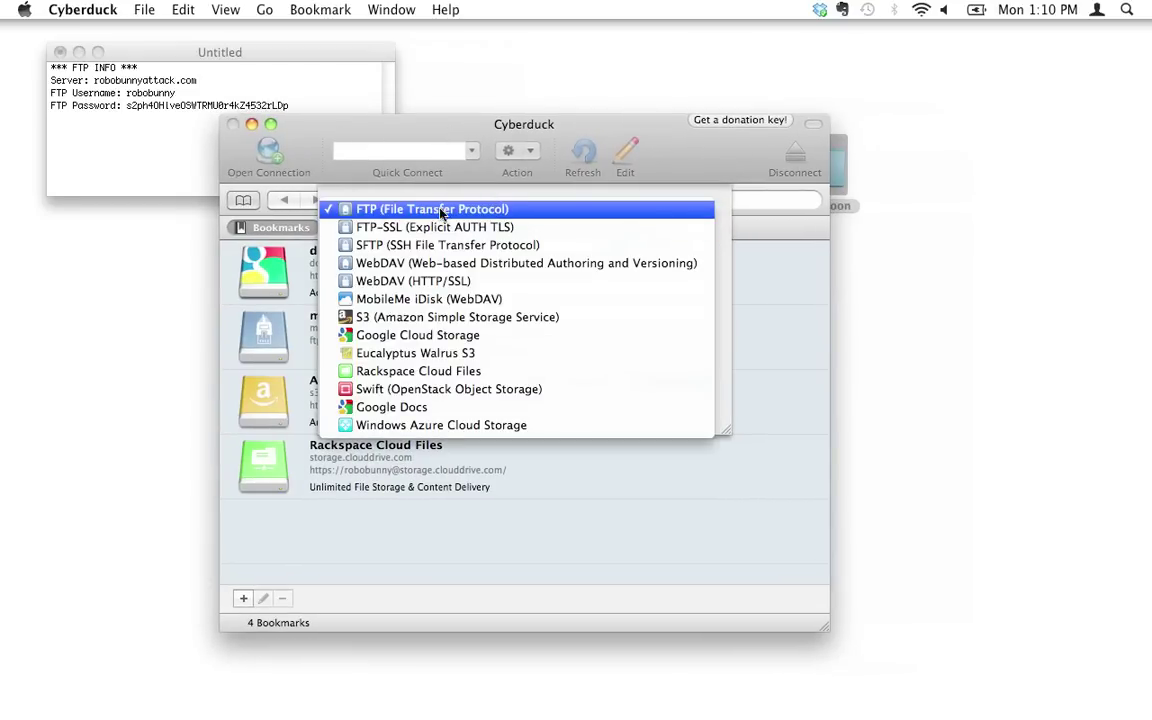
{"action": "left_click", "coordinate": [448, 263]}
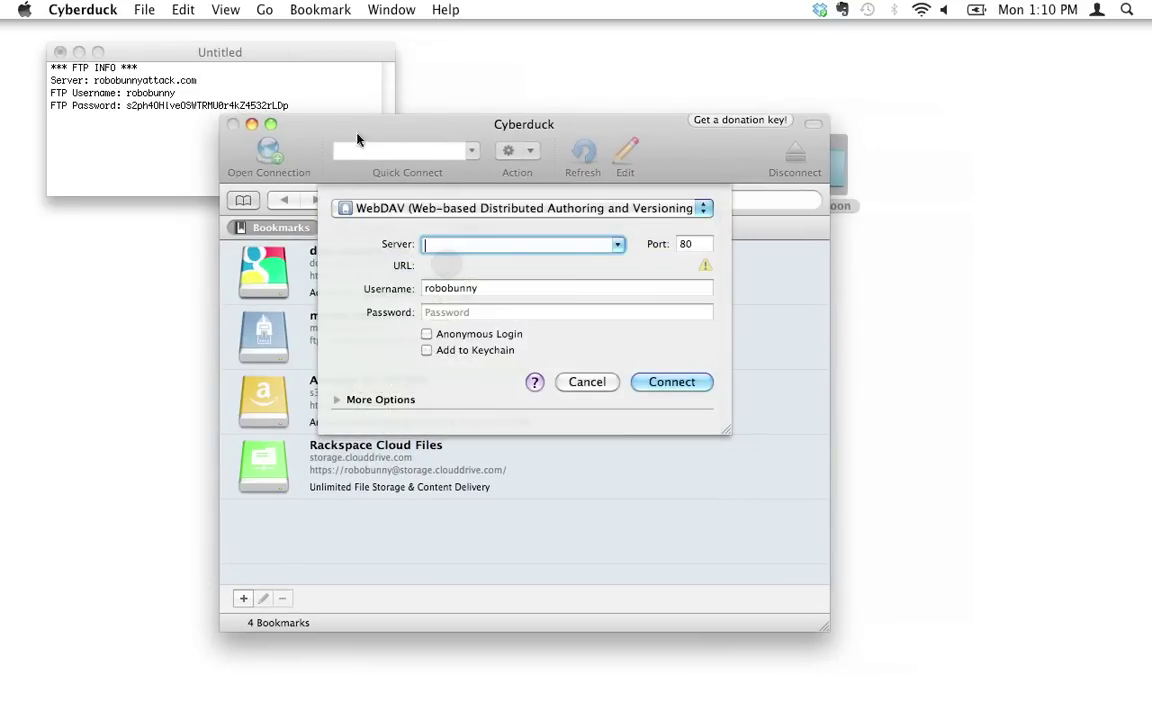
{"action": "left_click", "coordinate": [390, 207]}
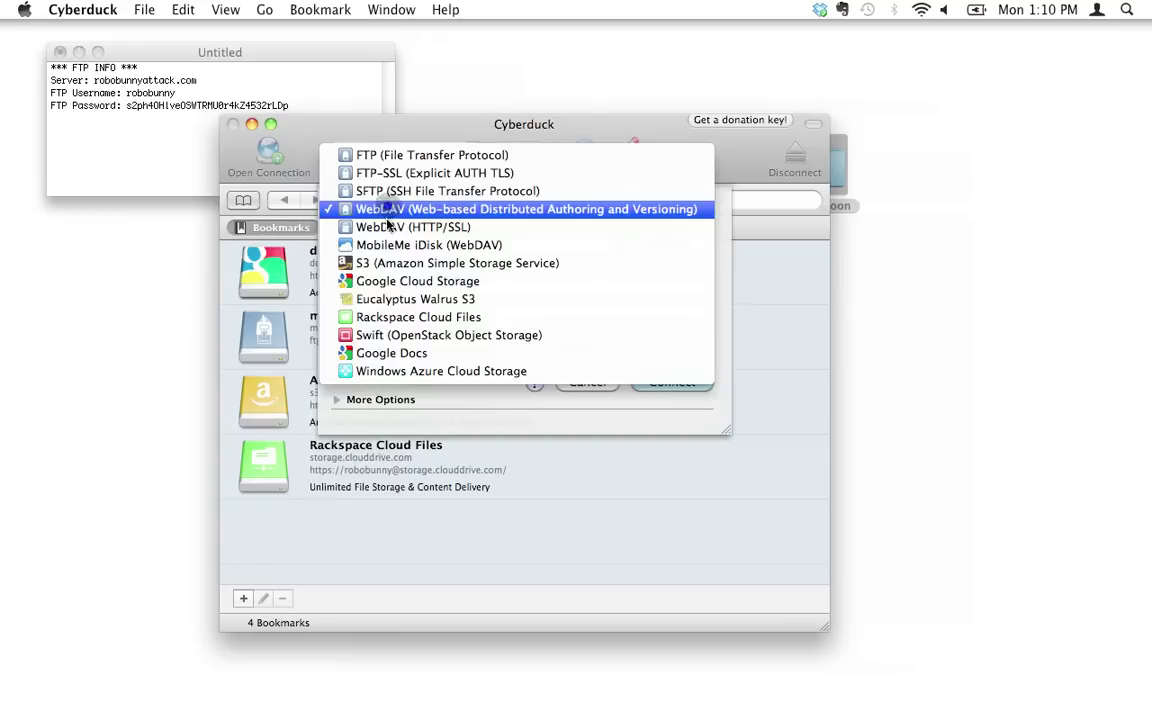
{"action": "left_click", "coordinate": [352, 208]}
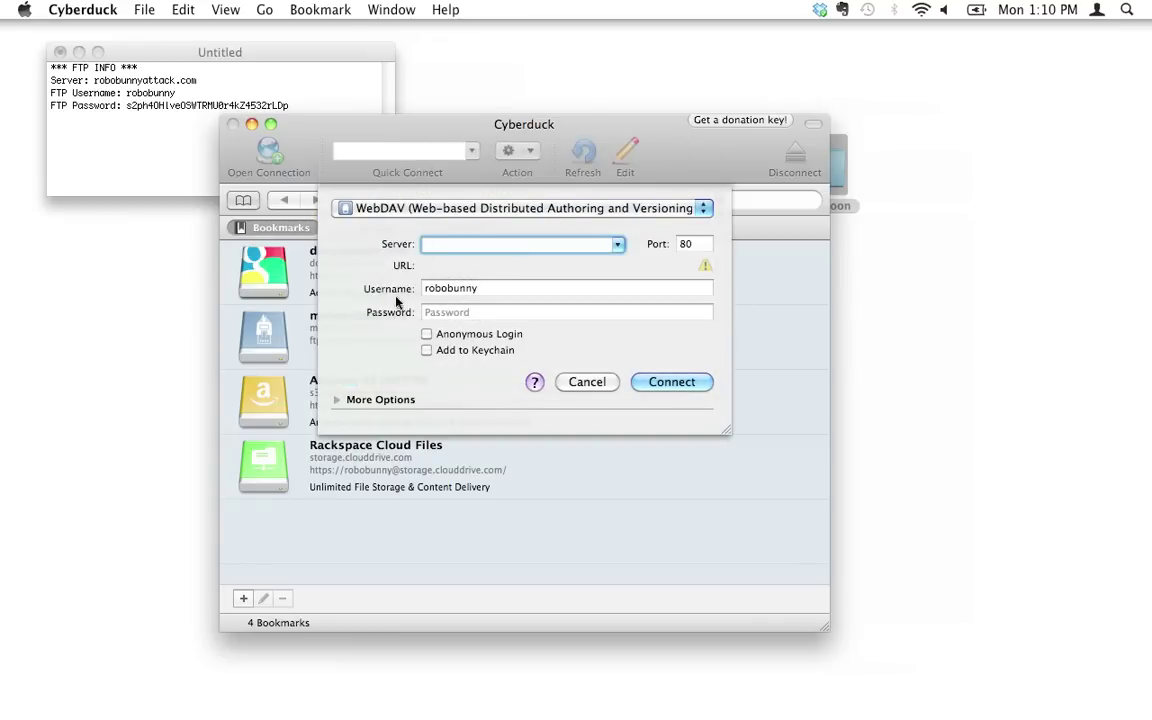
{"action": "left_click", "coordinate": [449, 207]}
{"action": "left_click", "coordinate": [365, 155]}
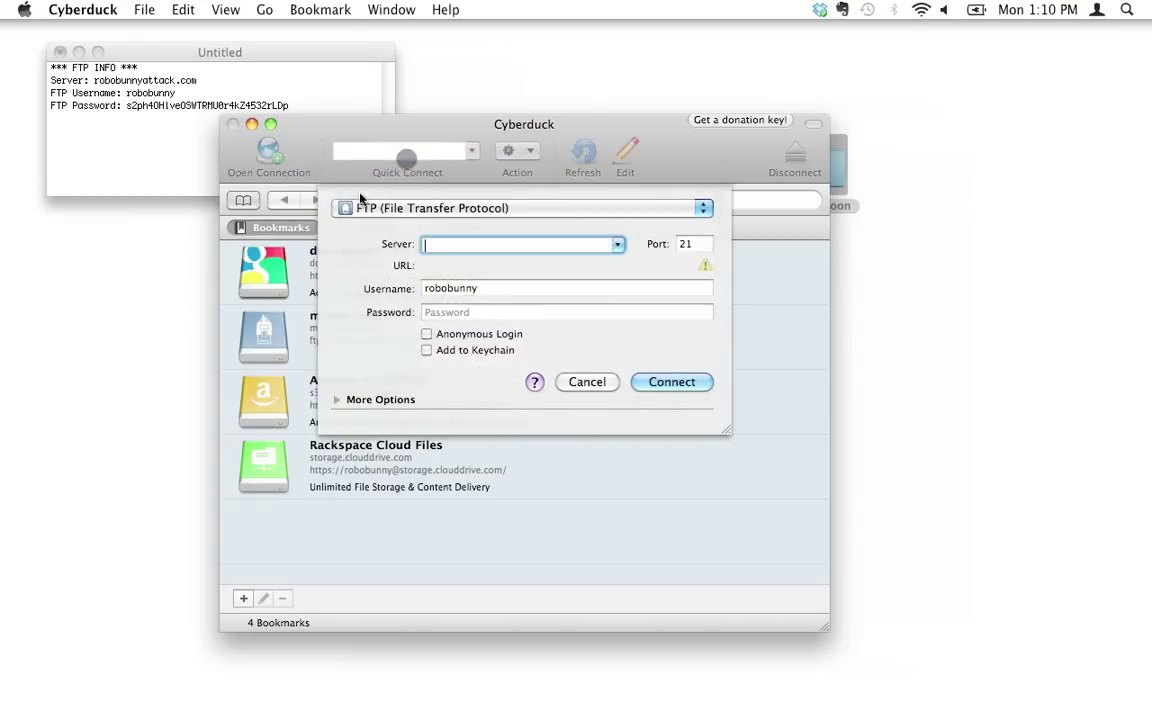
- Enter server robobunnyattack.com and the FTP username, keeping port 21
{"action": "left_click", "coordinate": [485, 288]}
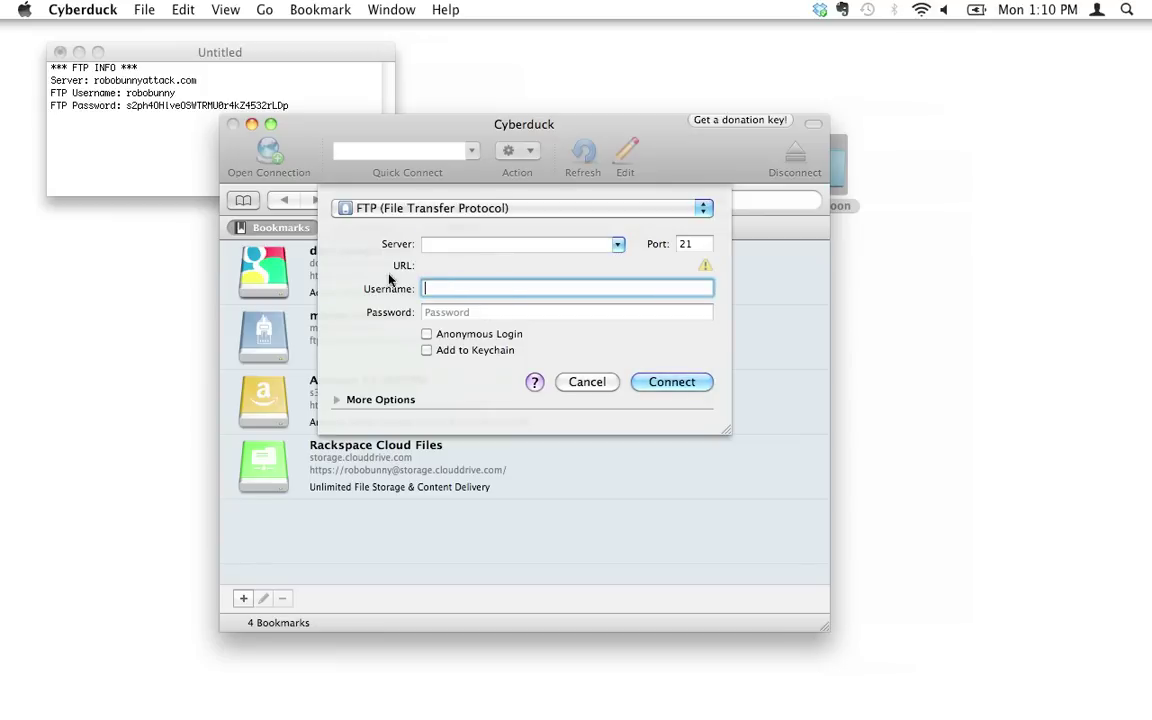
{"action": "left_click", "coordinate": [477, 246]}
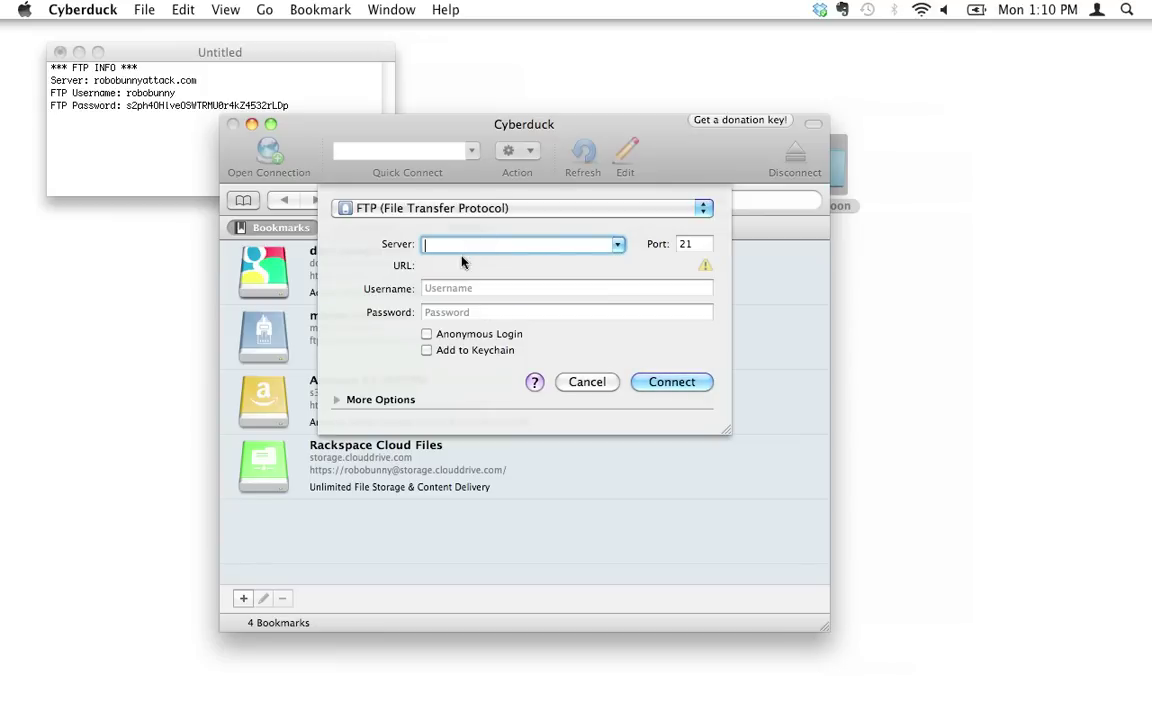
{"action": "type", "text": "robobunnyattack.com"}
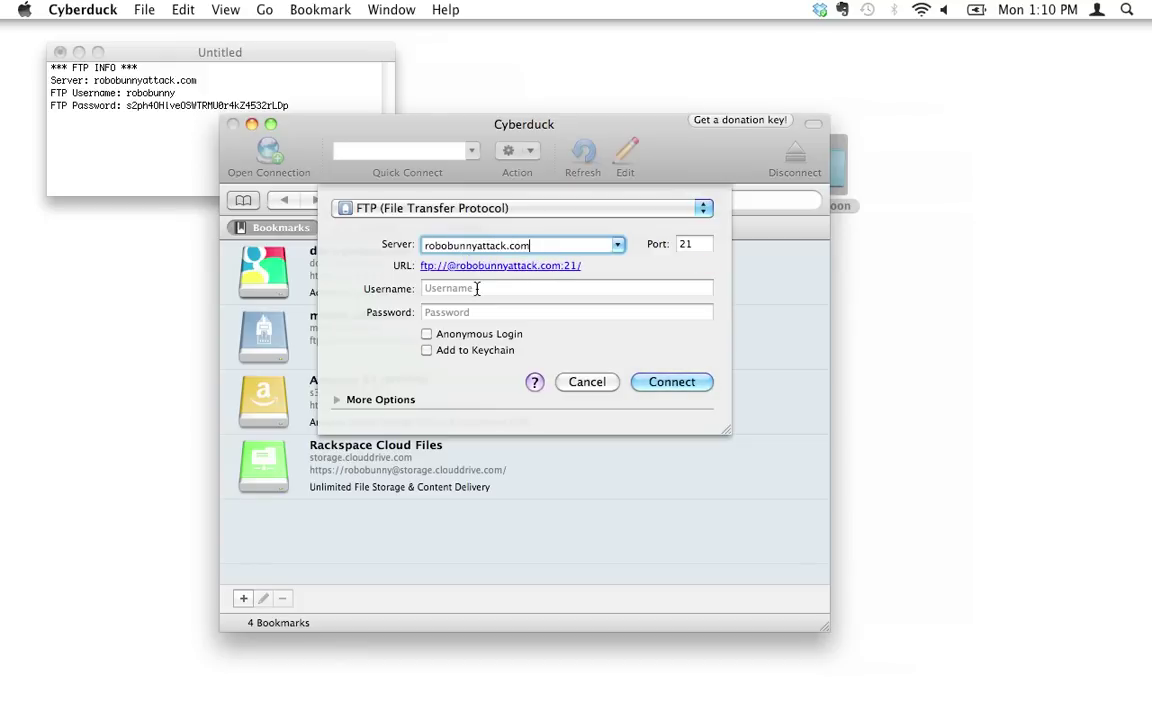
{"action": "left_click", "coordinate": [477, 288]}
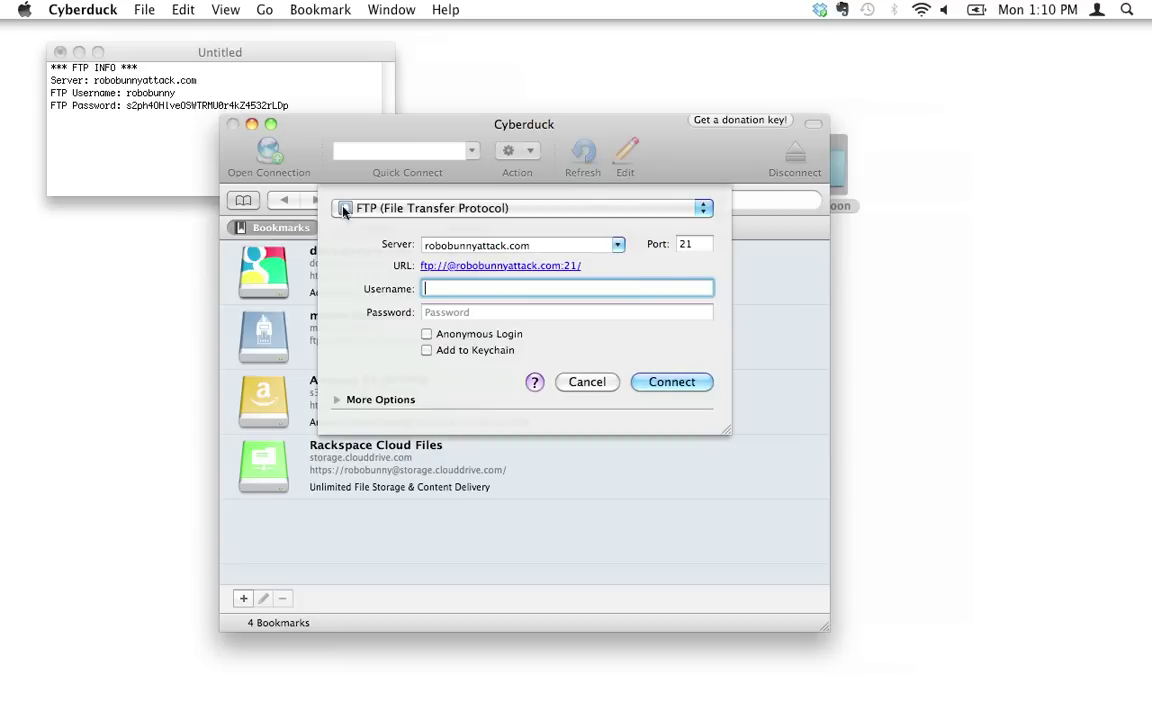
{"action": "left_click", "coordinate": [543, 248]}
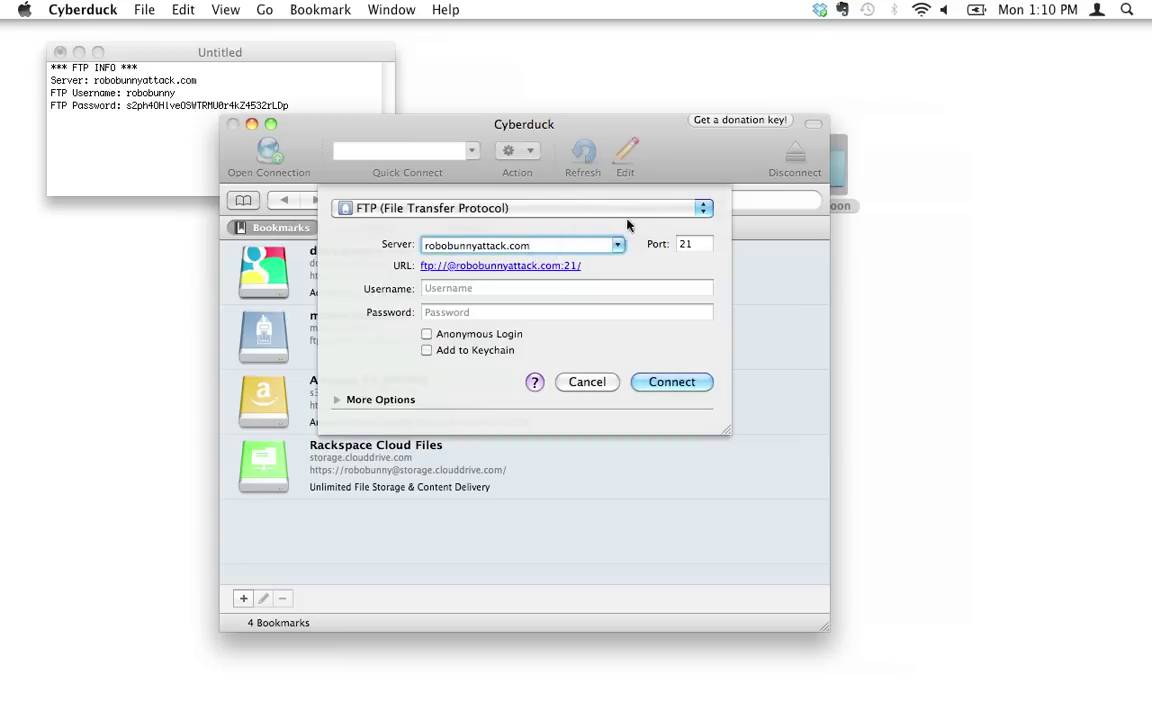
{"action": "left_click", "coordinate": [504, 289]}
{"action": "type", "text": "r"}
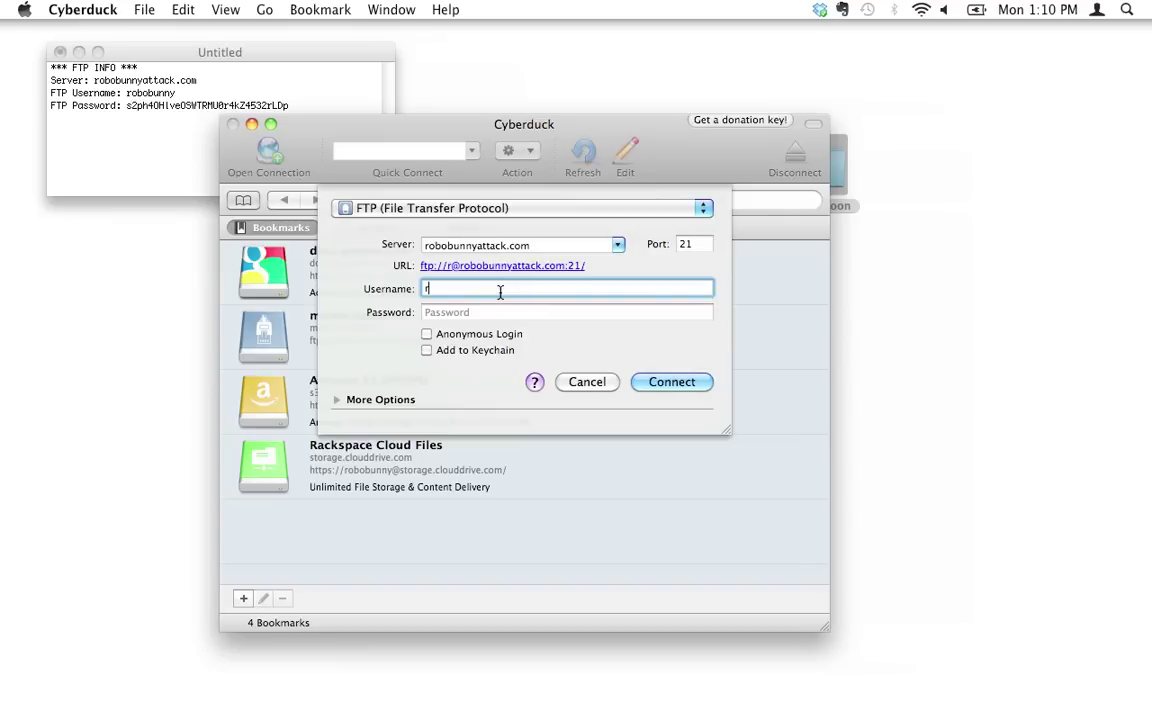
{"action": "type", "text": "obobunny"}
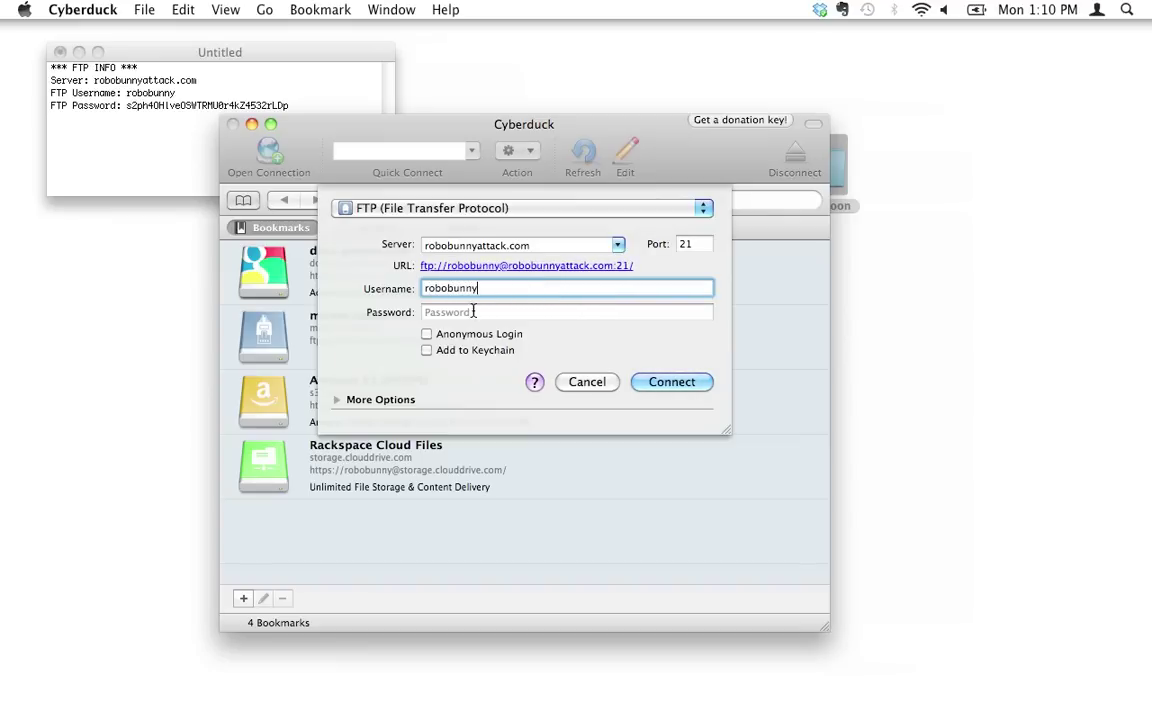
{"action": "left_click", "coordinate": [474, 312]}
{"action": "left_click", "coordinate": [496, 288]}
{"action": "left_click", "coordinate": [437, 308]}
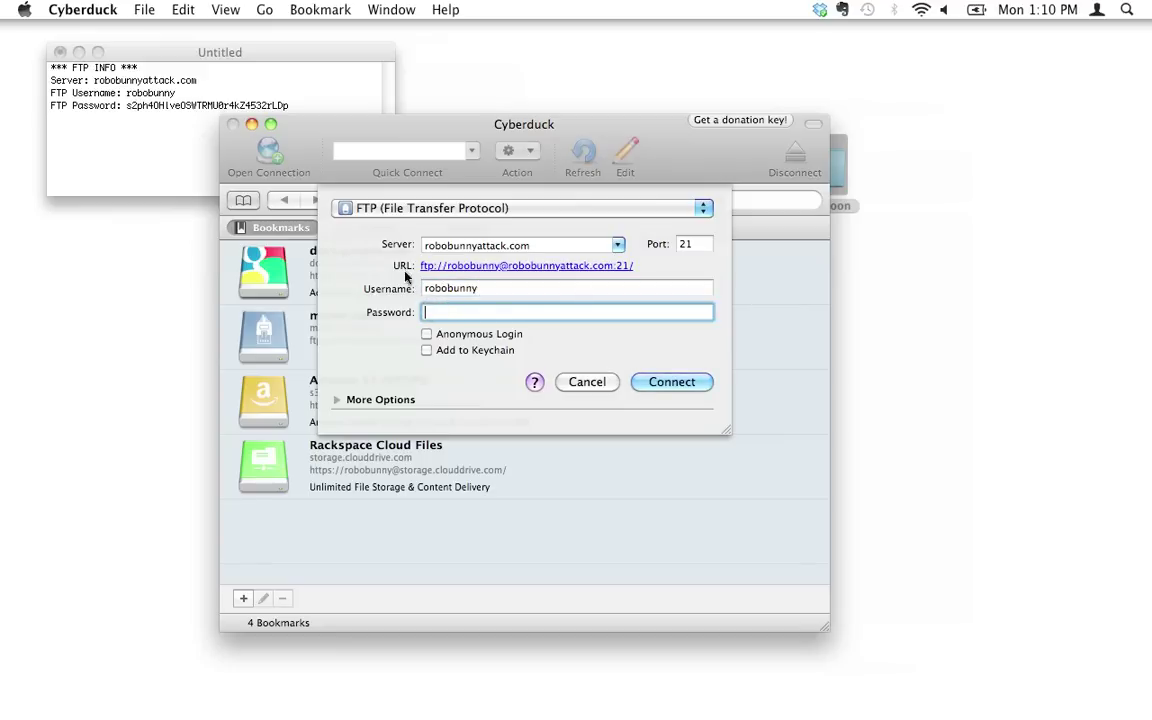
{"action": "left_click_drag", "start_coordinate": [349, 126], "coordinate": [321, 139]}
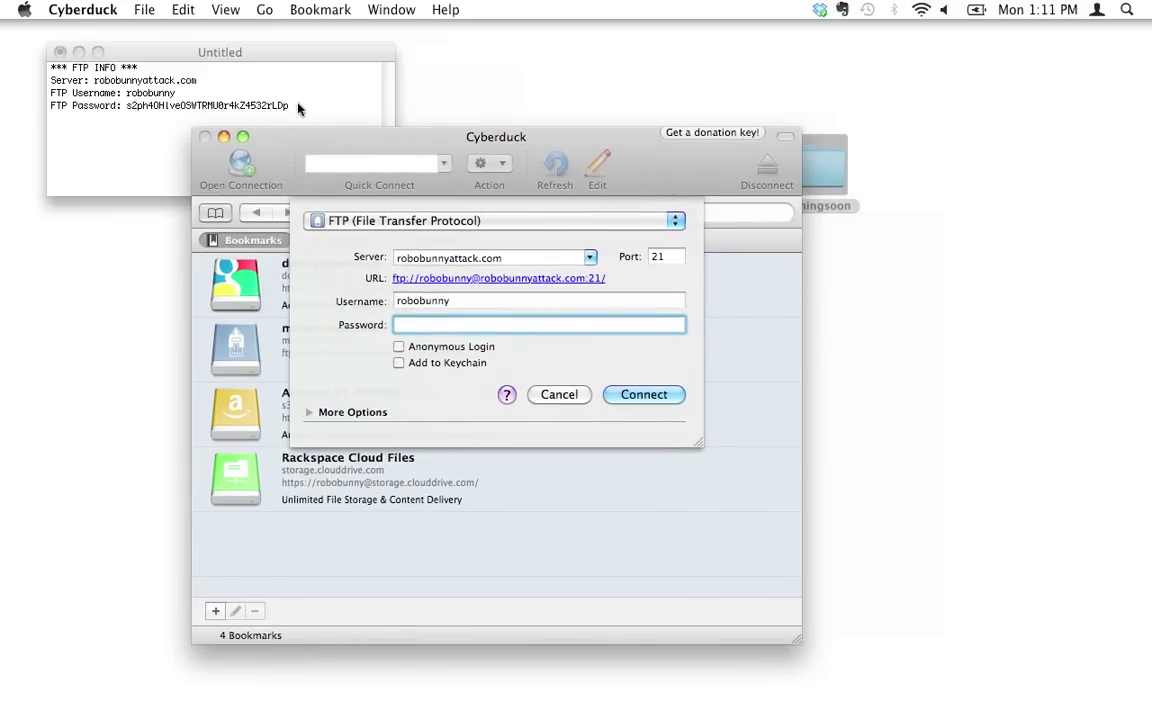
- Copy the password from the TextEdit note and paste it into Cyberduck's Password field
{"action": "left_click", "coordinate": [188, 100]}
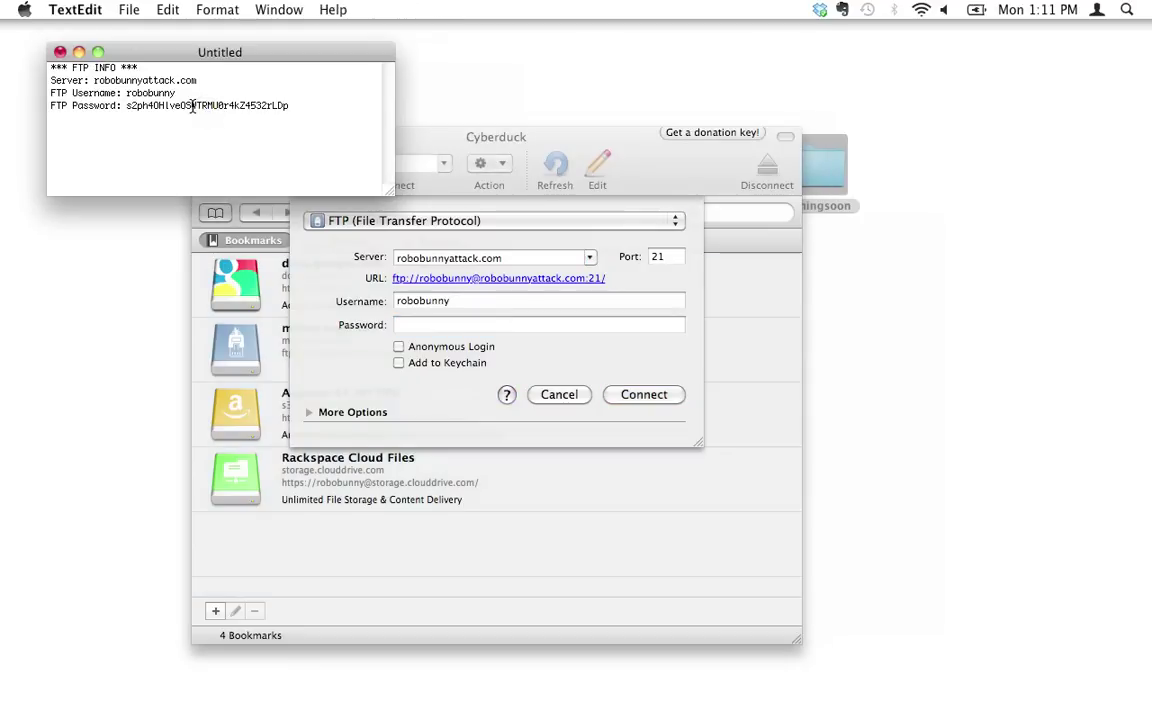
{"action": "double_click", "coordinate": [193, 107]}
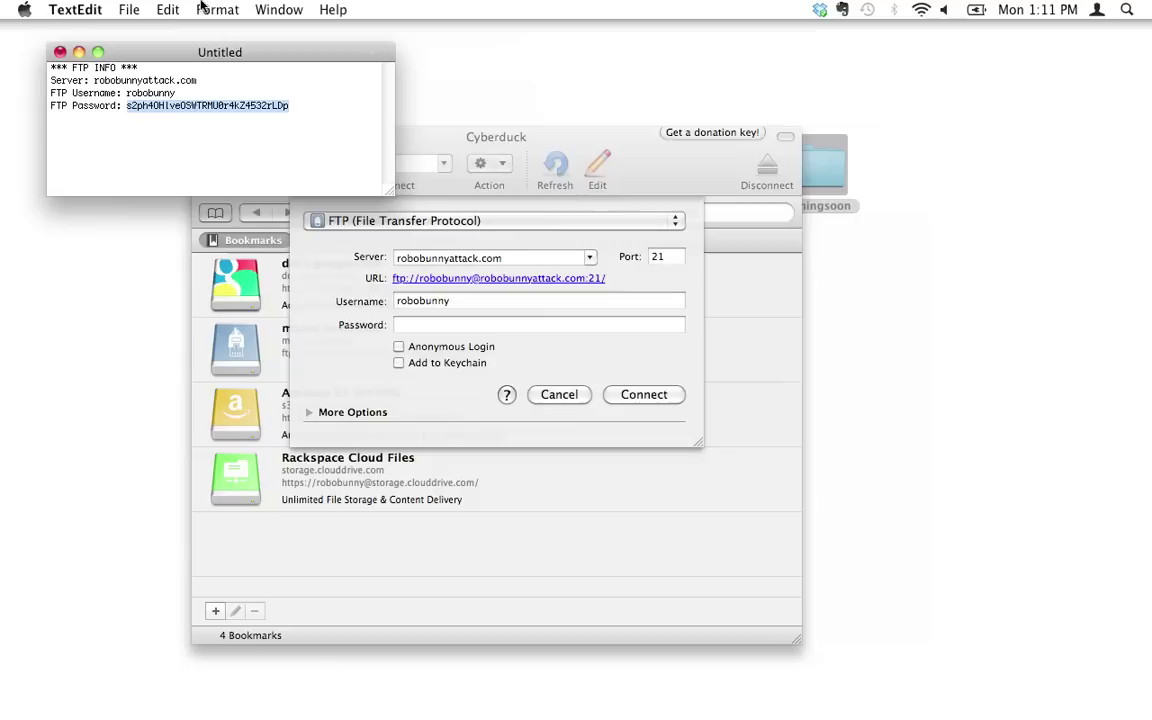
{"action": "left_click", "coordinate": [160, 9]}
{"action": "left_click", "coordinate": [190, 113]}
{"action": "left_click", "coordinate": [483, 325]}
{"action": "key", "text": "super+v"}
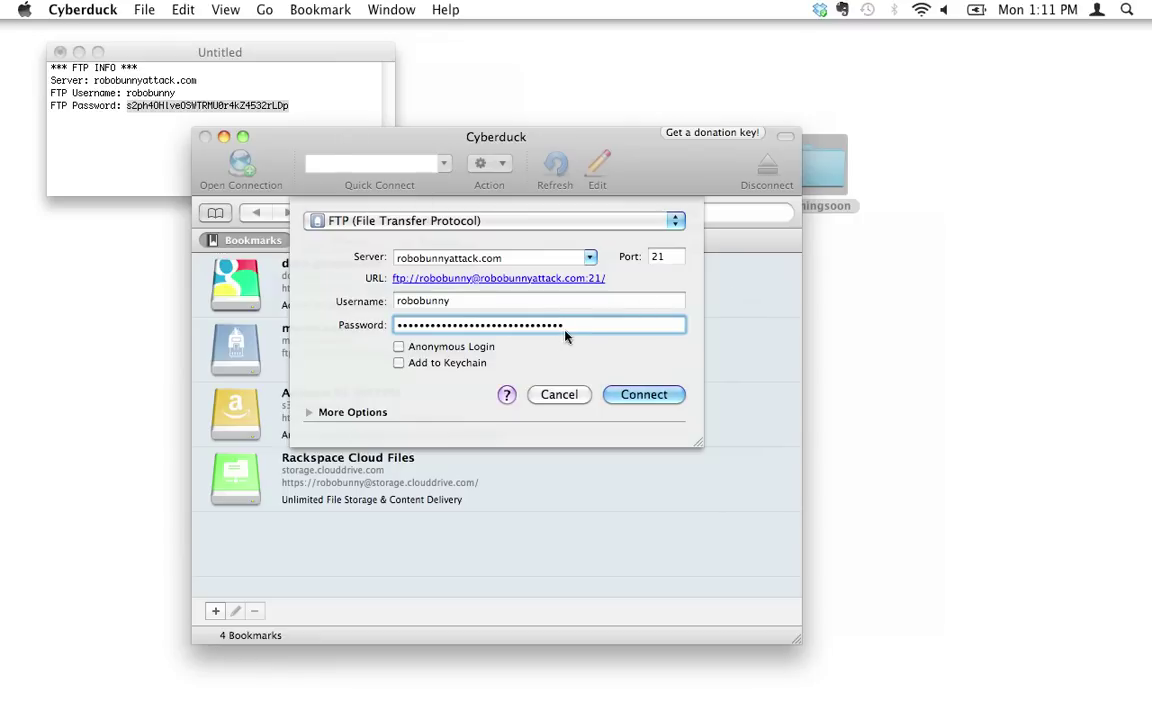
- Recopy the password without its leading space and paste it again into the Password field
{"action": "left_click", "coordinate": [286, 88]}
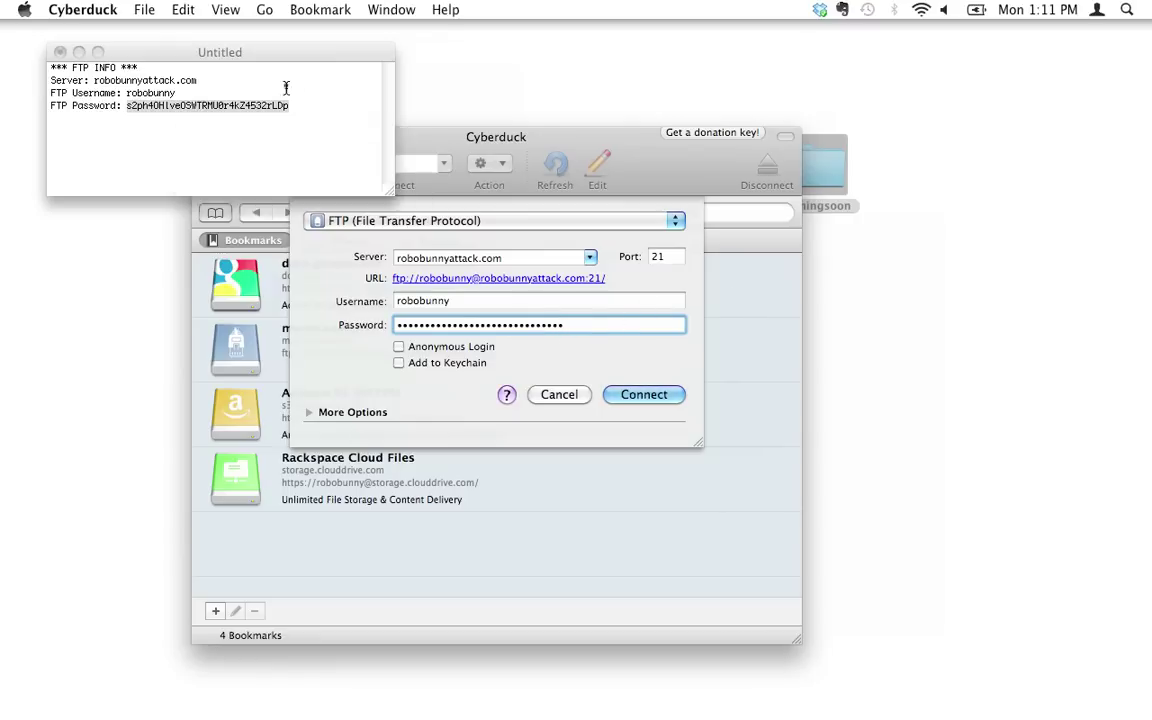
{"action": "left_click_drag", "start_coordinate": [290, 104], "coordinate": [121, 111]}
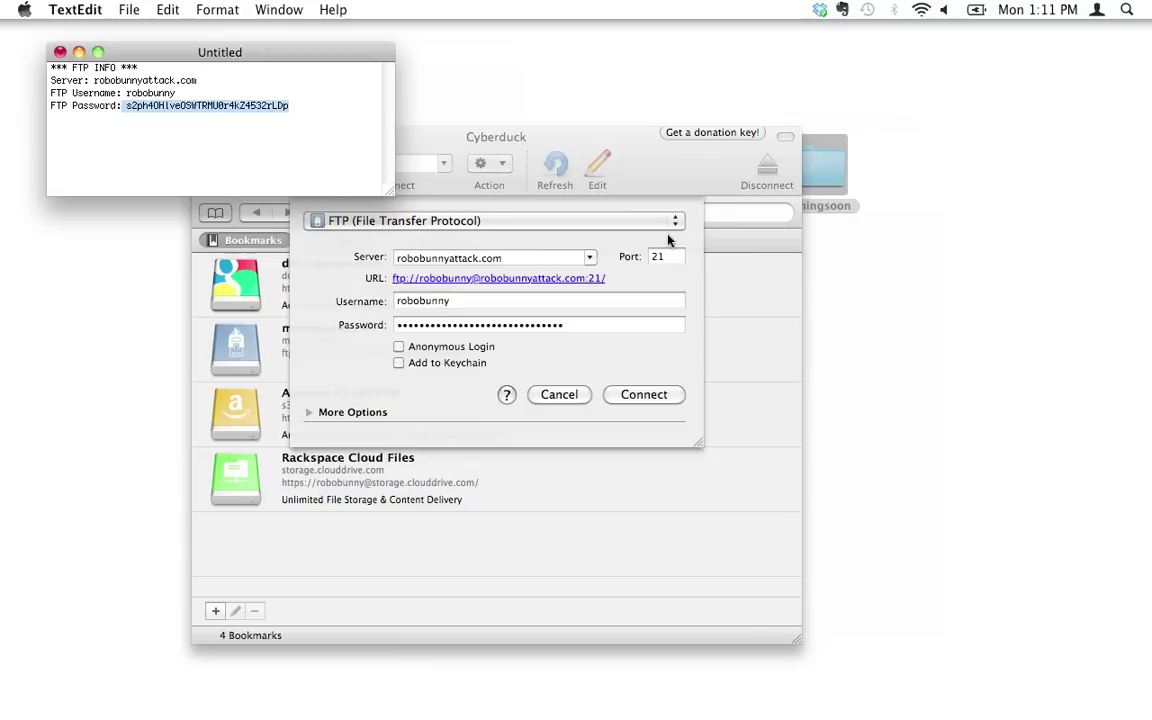
{"action": "double_click", "coordinate": [284, 105]}
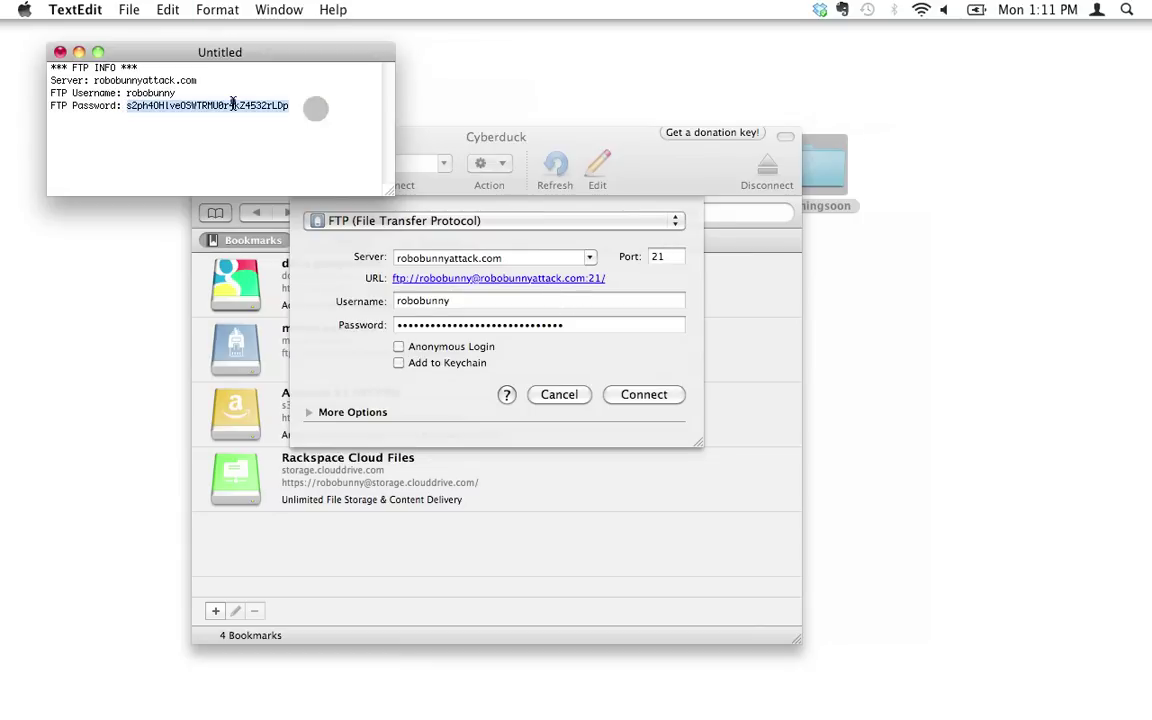
{"action": "left_click", "coordinate": [614, 331]}
{"action": "key", "text": "BackSpace"}
{"action": "key", "text": "super+v"}
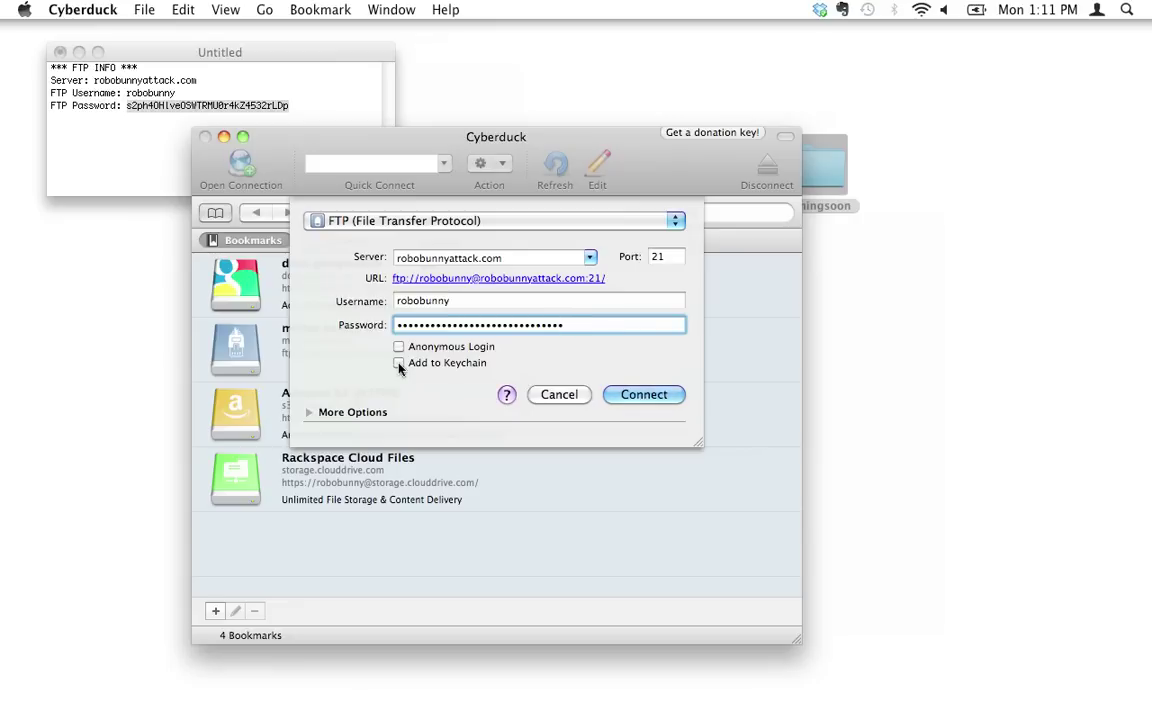
{"action": "left_click", "coordinate": [645, 395]}
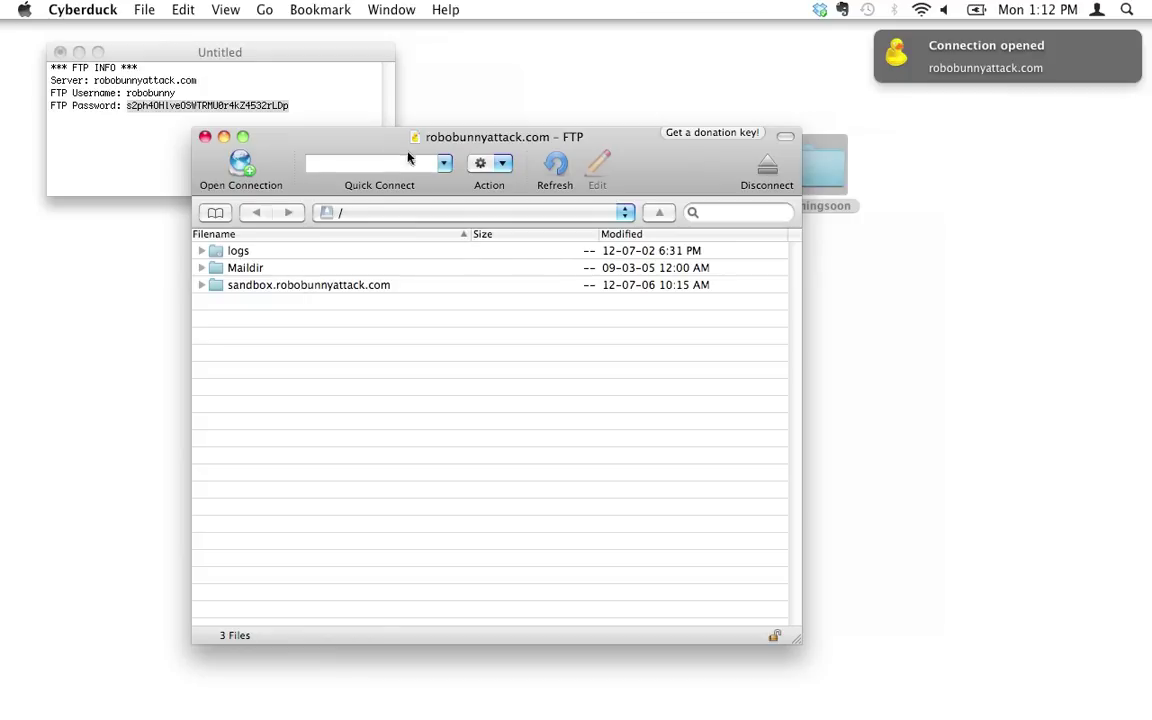
{"action": "left_click_drag", "start_coordinate": [335, 155], "coordinate": [382, 160]}
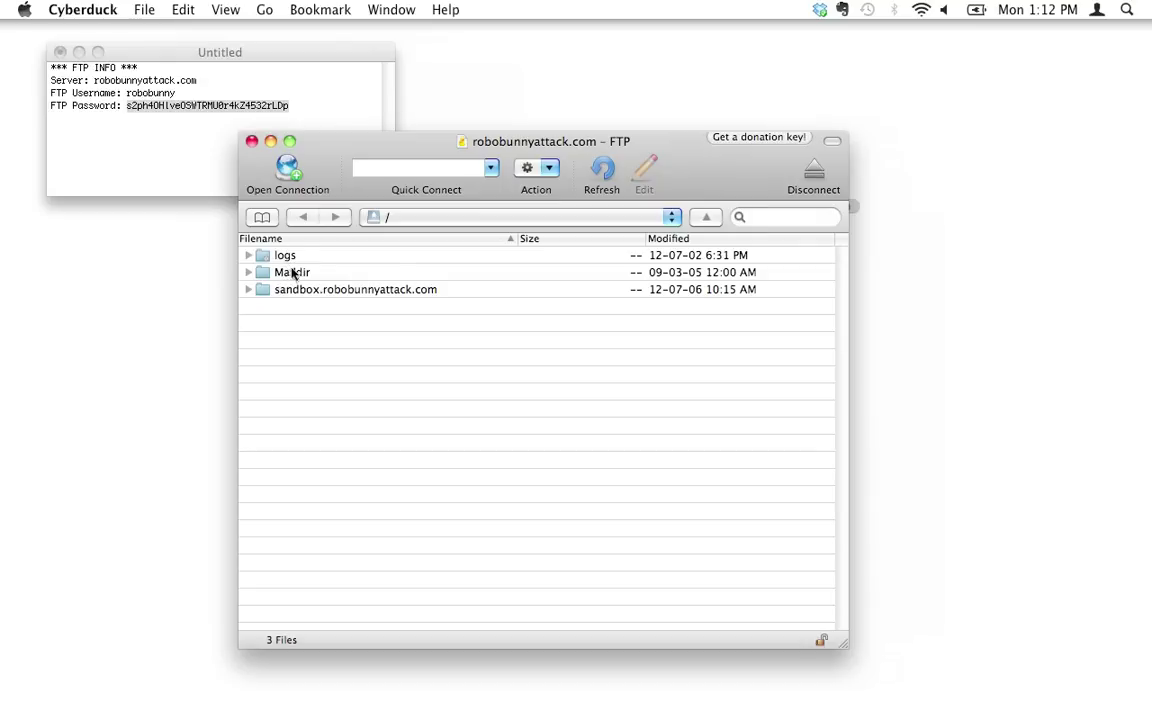
{"action": "left_click", "coordinate": [248, 290]}
{"action": "left_click", "coordinate": [248, 289]}
{"action": "left_click", "coordinate": [248, 272]}
{"action": "left_click", "coordinate": [248, 272]}
{"action": "left_click", "coordinate": [248, 256]}
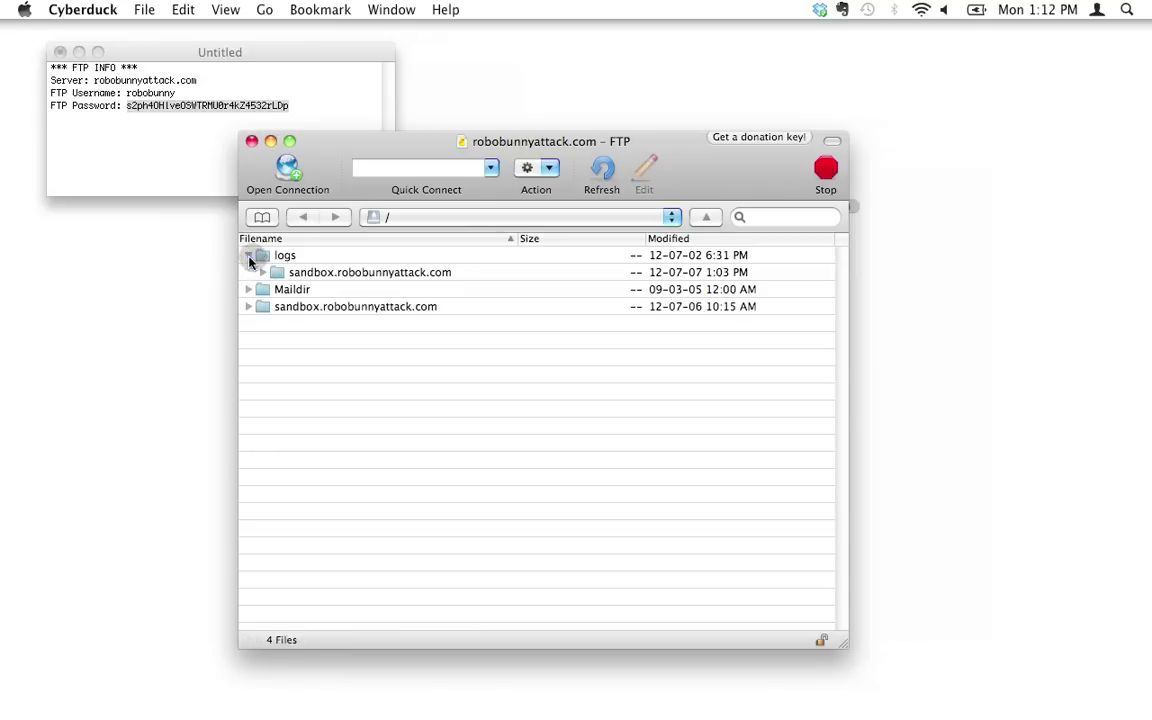
{"action": "left_click", "coordinate": [248, 256]}
{"action": "left_click", "coordinate": [266, 292]}
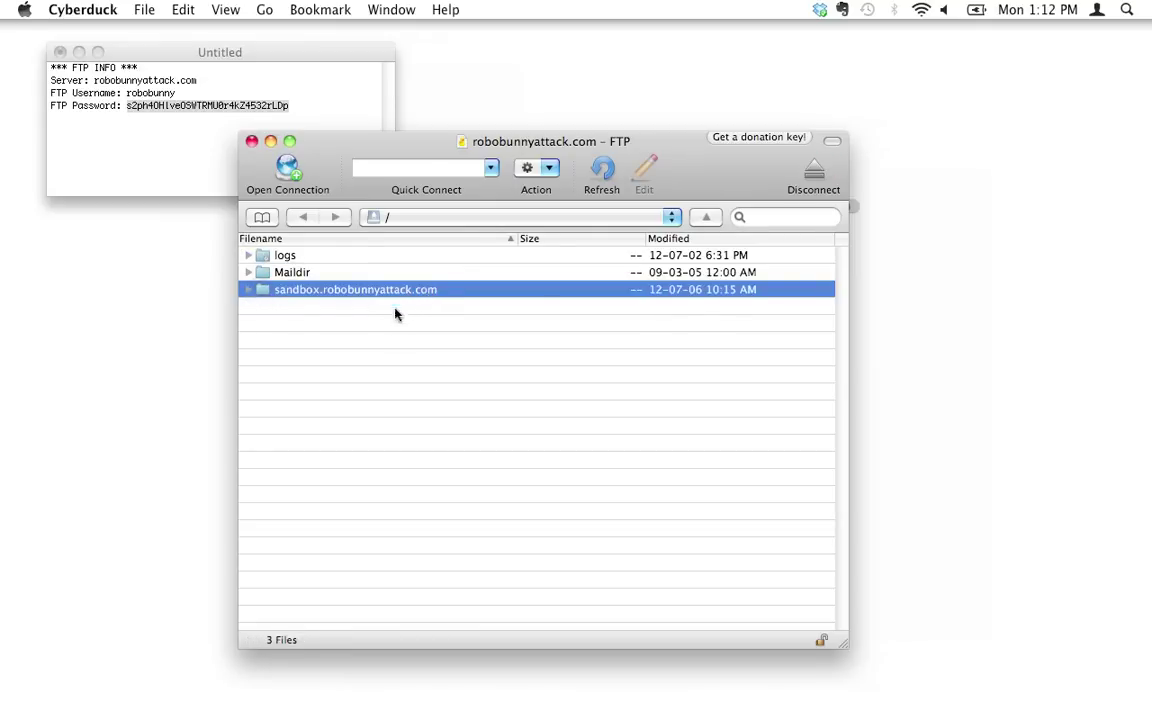
{"action": "key", "text": "super+Tab"}
{"action": "key", "text": "super+Tab"}
{"action": "key", "text": "super+shift+Tab"}
{"action": "key", "text": "super+shift+Tab"}
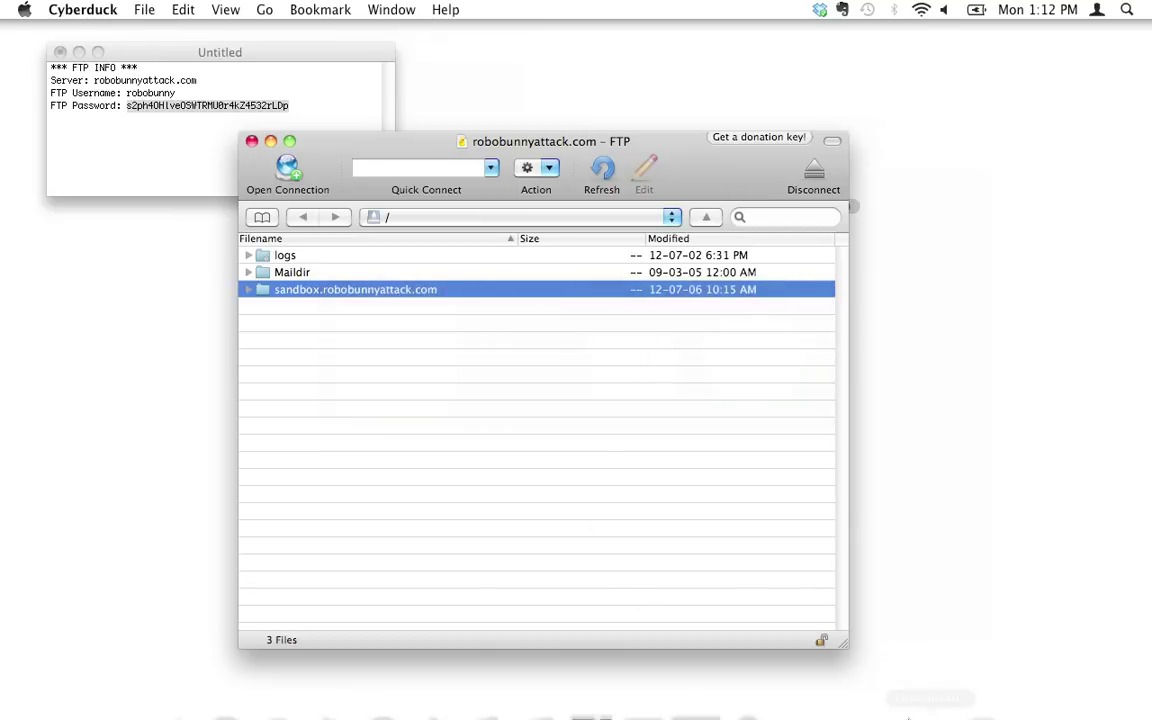
- Show the live sandbox coming soon tab in Chrome, select its address, then return to Cyberduck
{"action": "mouse_move", "coordinate": [350, 705]}
{"action": "left_click", "coordinate": [289, 708]}
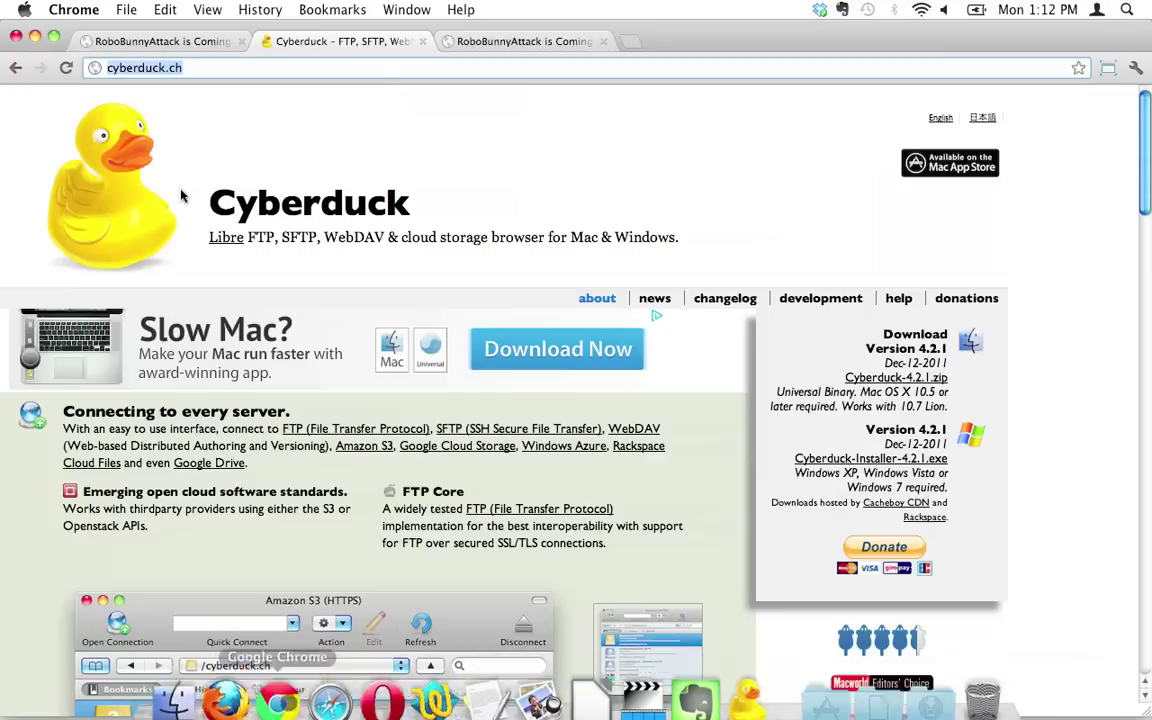
{"action": "left_click", "coordinate": [130, 41]}
{"action": "triple_click", "coordinate": [300, 68]}
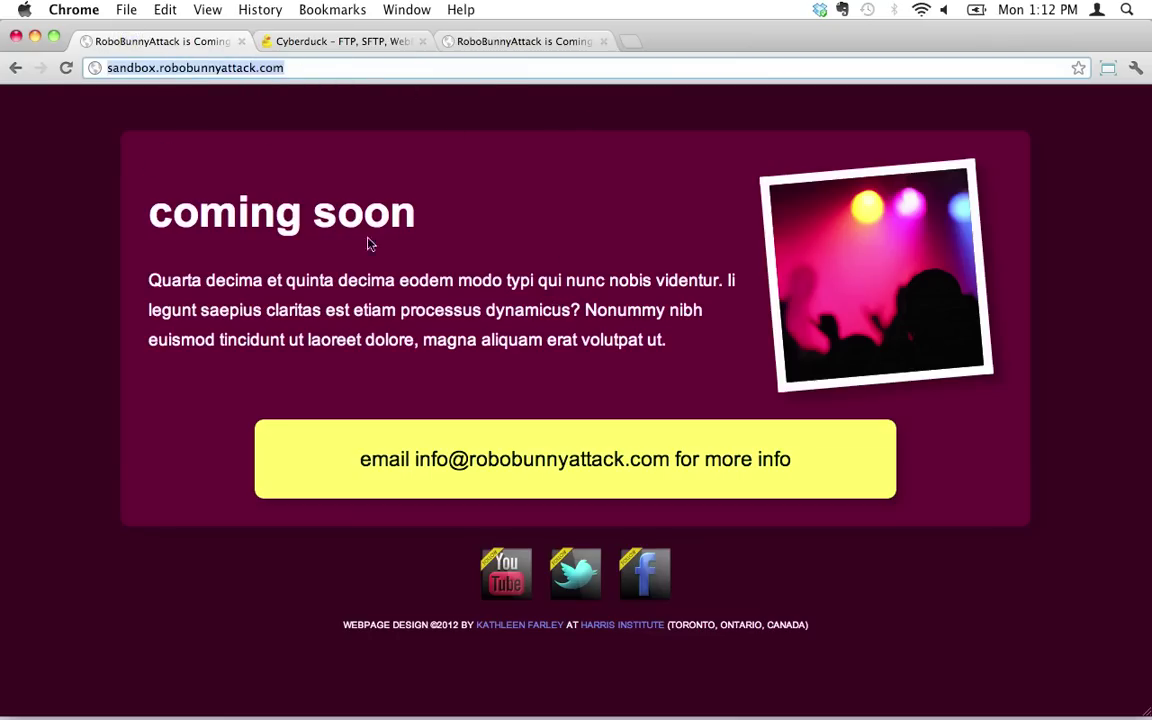
{"action": "key", "text": "super+Tab"}
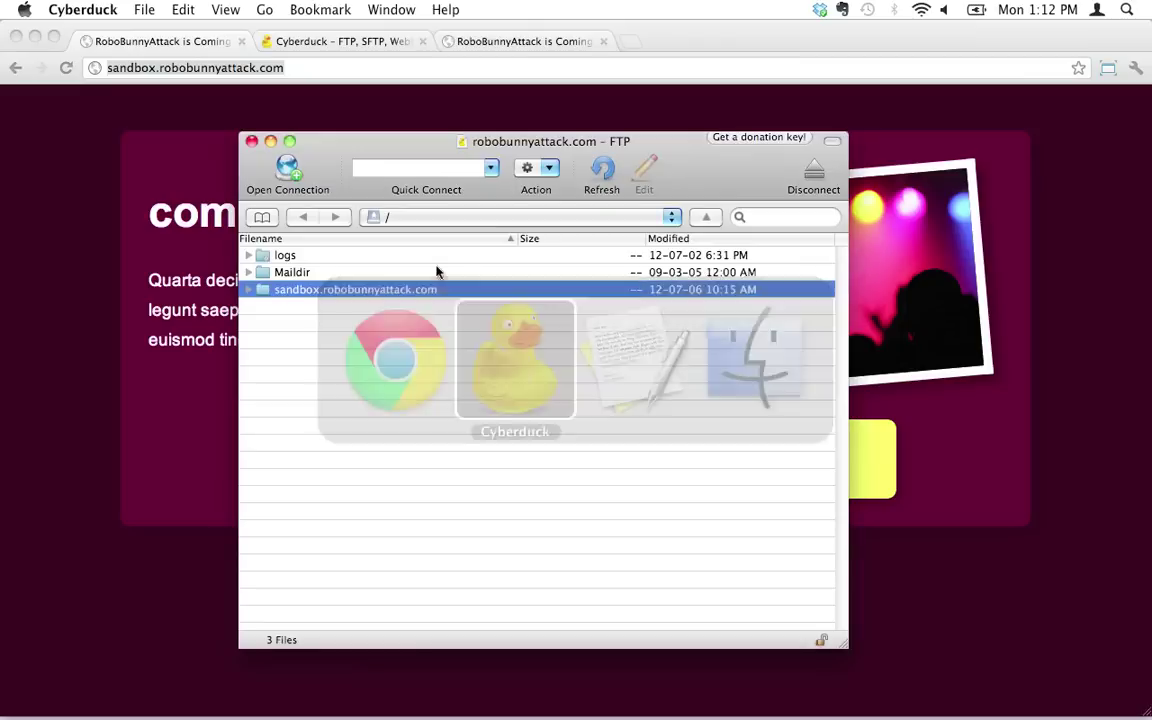
- Switch back to Cyberduck and open the sandbox.robobunnyattack.com folder in the file list
{"action": "left_click", "coordinate": [297, 289]}
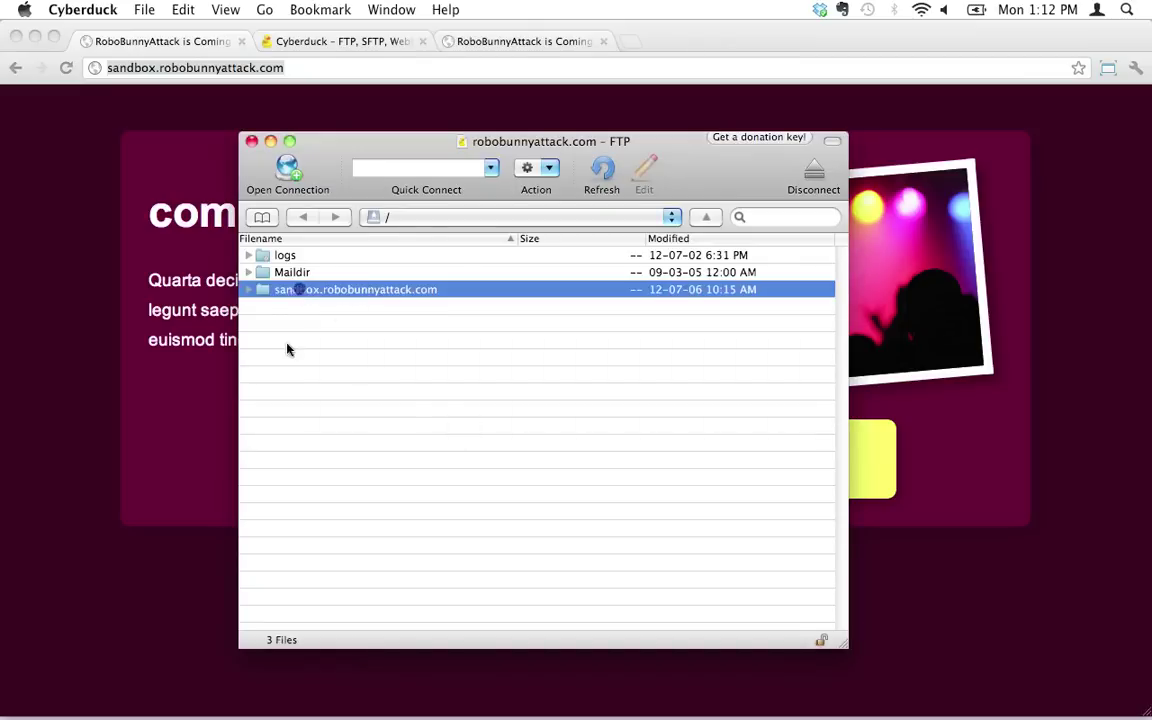
{"action": "left_click", "coordinate": [121, 152]}
{"action": "key", "text": "super+Tab"}
{"action": "left_click", "coordinate": [398, 398]}
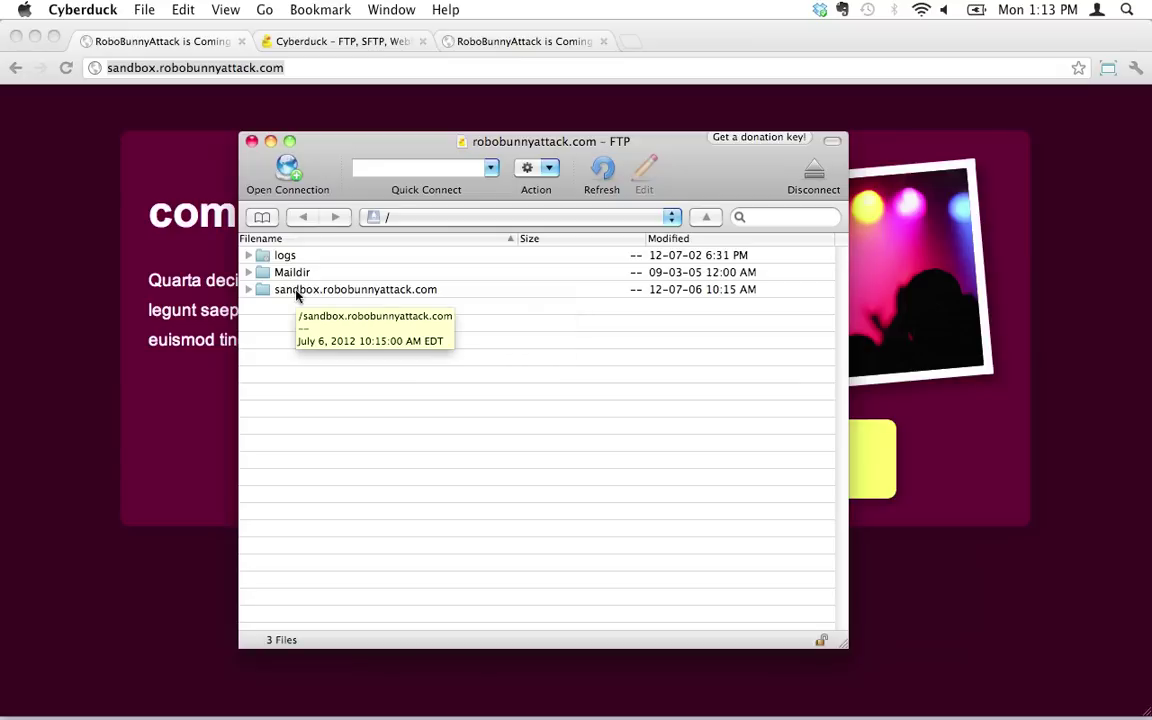
{"action": "left_click", "coordinate": [248, 290]}
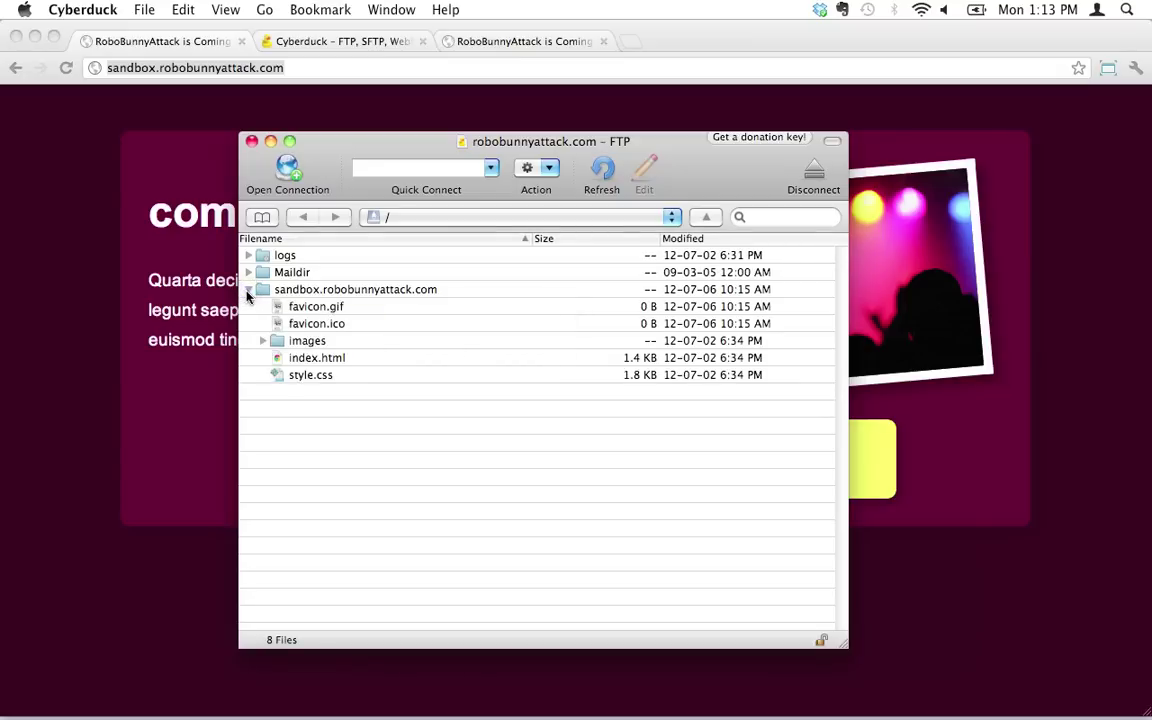
{"action": "left_click", "coordinate": [248, 290]}
{"action": "double_click", "coordinate": [276, 290]}
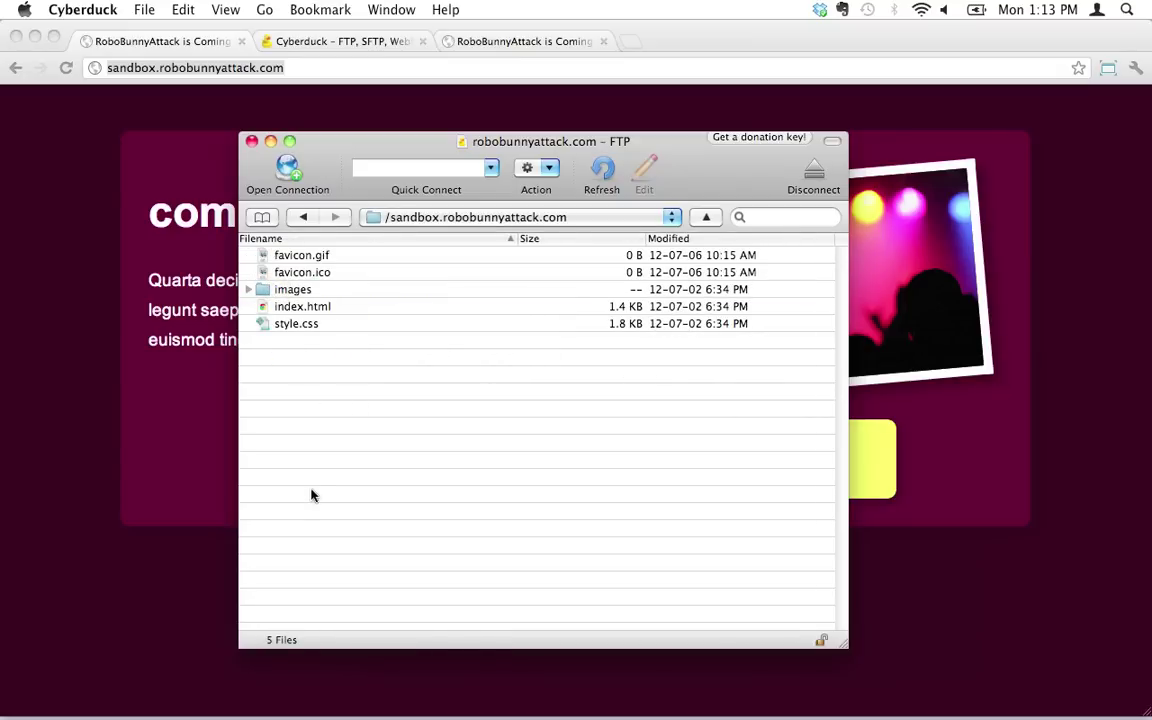
{"action": "left_click_drag", "start_coordinate": [335, 157], "coordinate": [383, 136]}
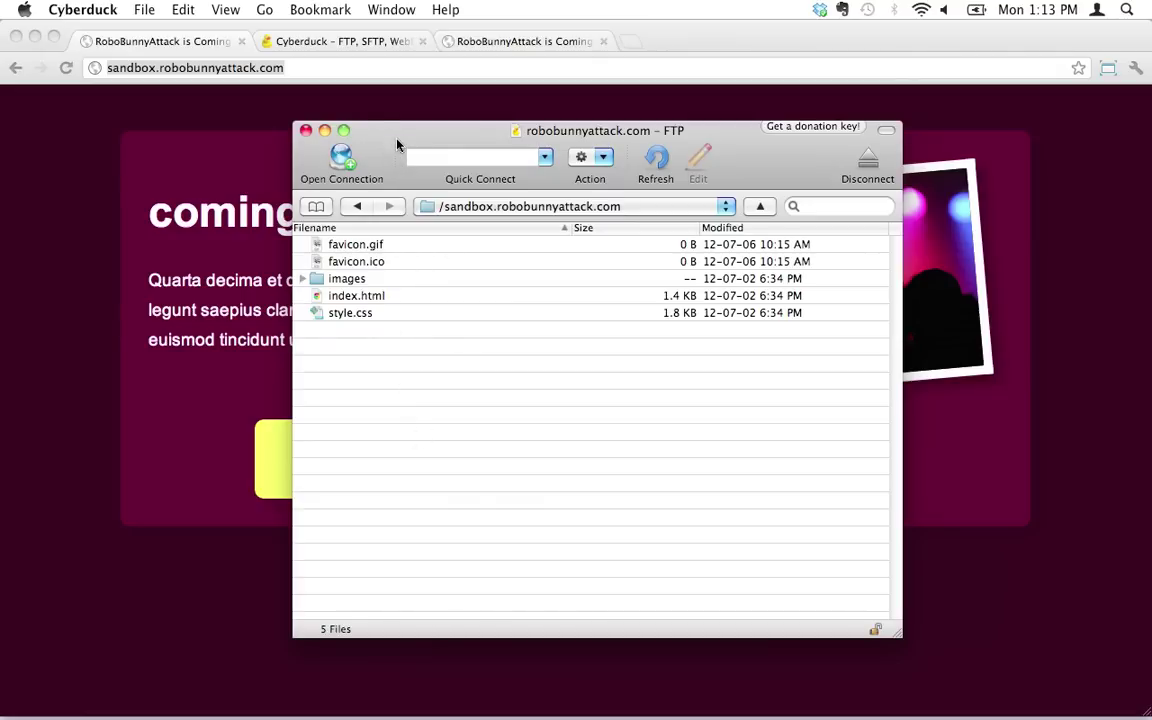
- Go back to the top-level folder and forward into sandbox twice, then select index.html
{"action": "left_click", "coordinate": [424, 401]}
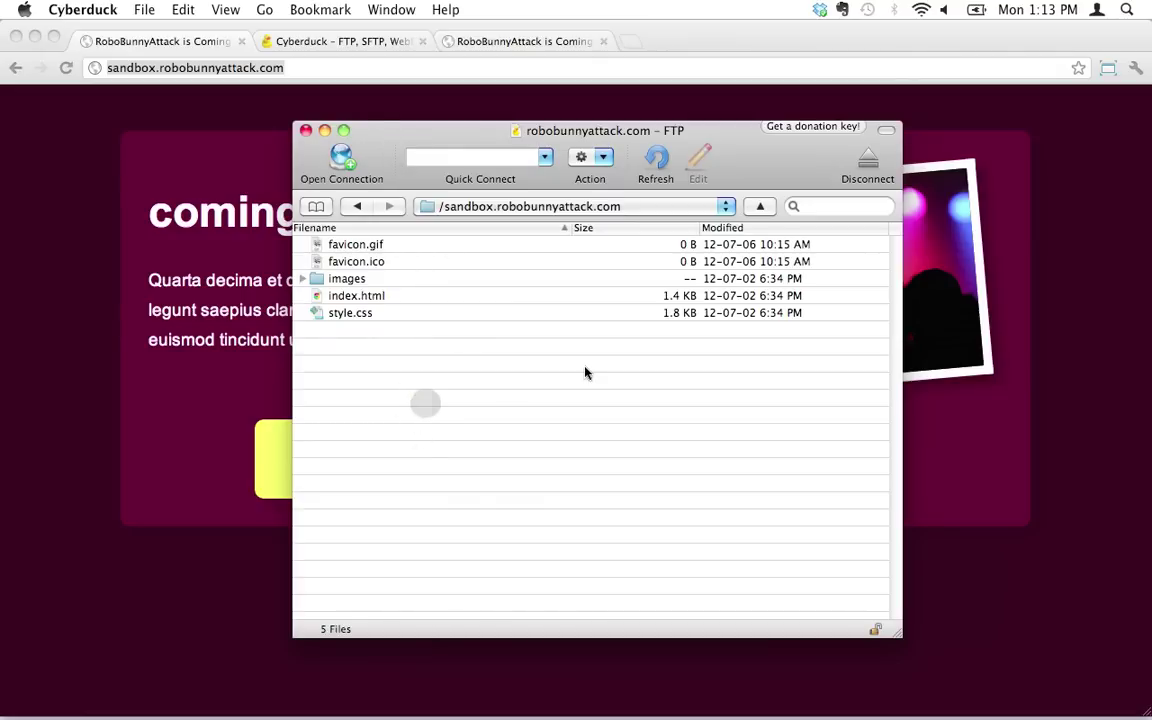
{"action": "left_click", "coordinate": [357, 208]}
{"action": "left_click", "coordinate": [390, 207]}
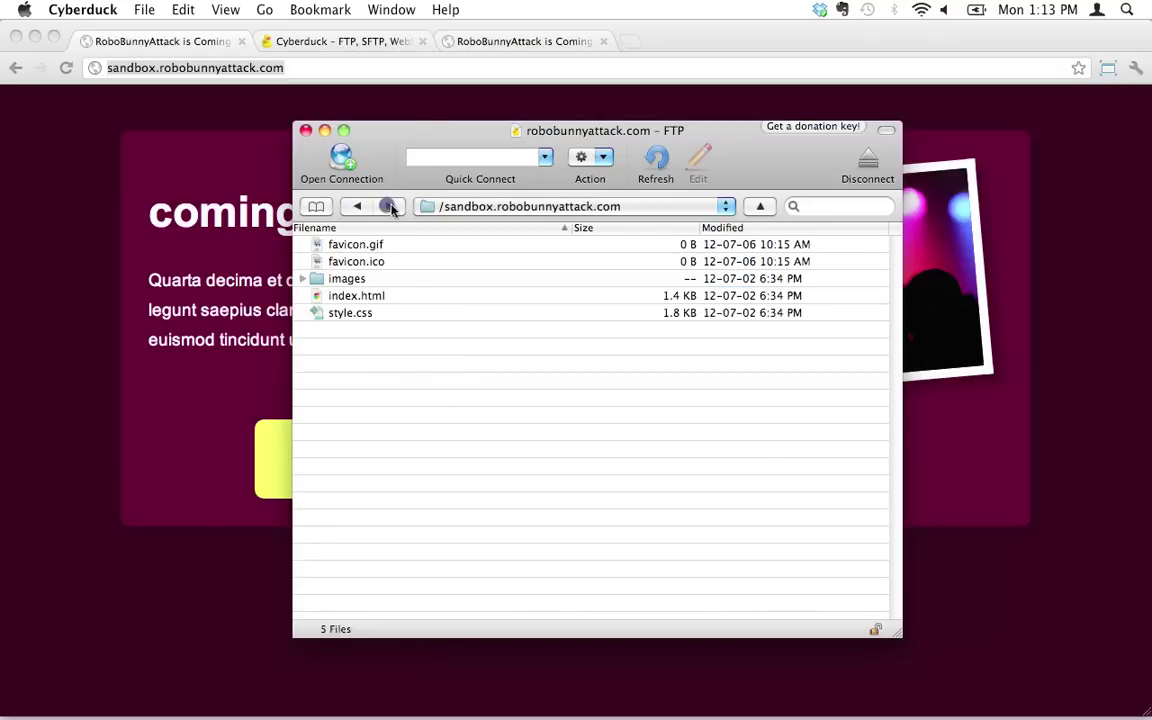
{"action": "left_click", "coordinate": [357, 206]}
{"action": "left_click", "coordinate": [388, 207]}
{"action": "left_click", "coordinate": [401, 400]}
{"action": "left_click", "coordinate": [318, 297]}
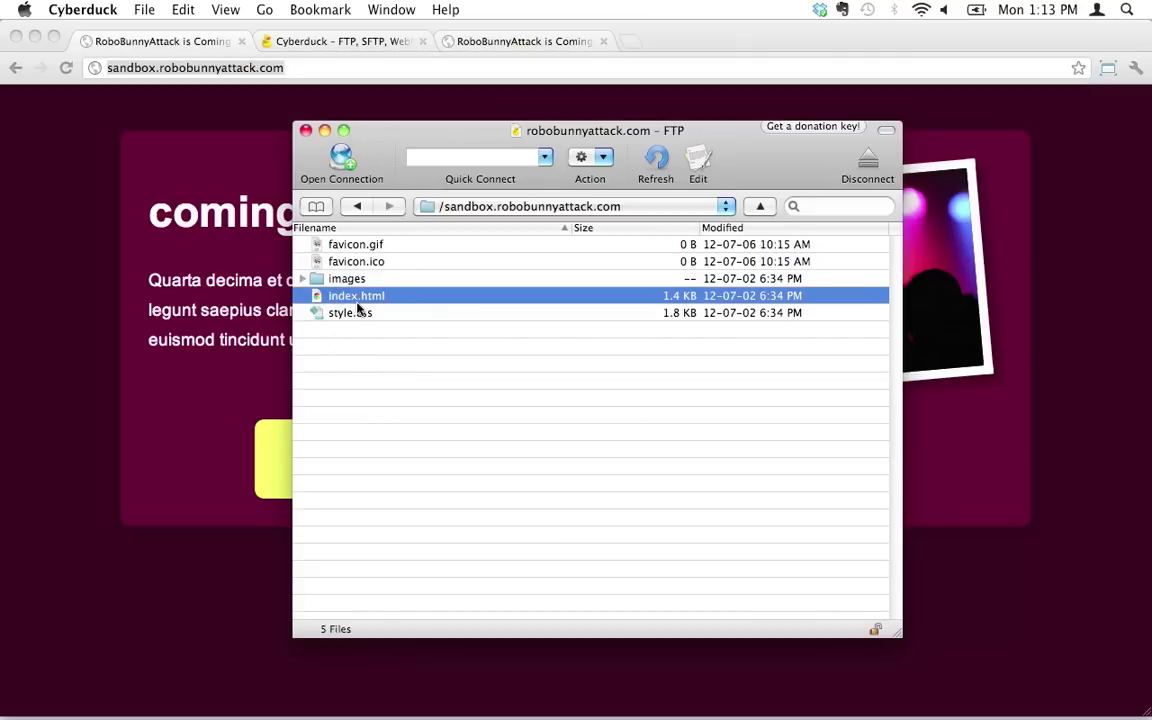
- Load sandbox.robobunnyattack.com/index.html in Chrome, then return to Cyberduck and clear the file selection
{"action": "left_click", "coordinate": [180, 178]}
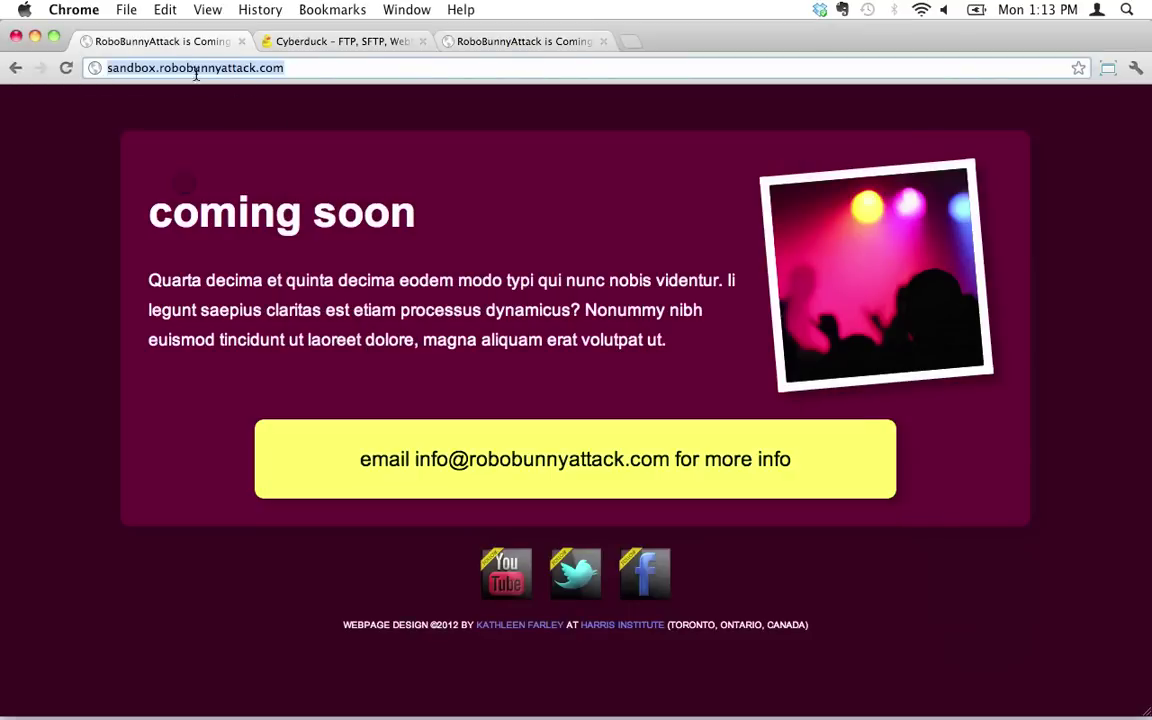
{"action": "left_click", "coordinate": [294, 68]}
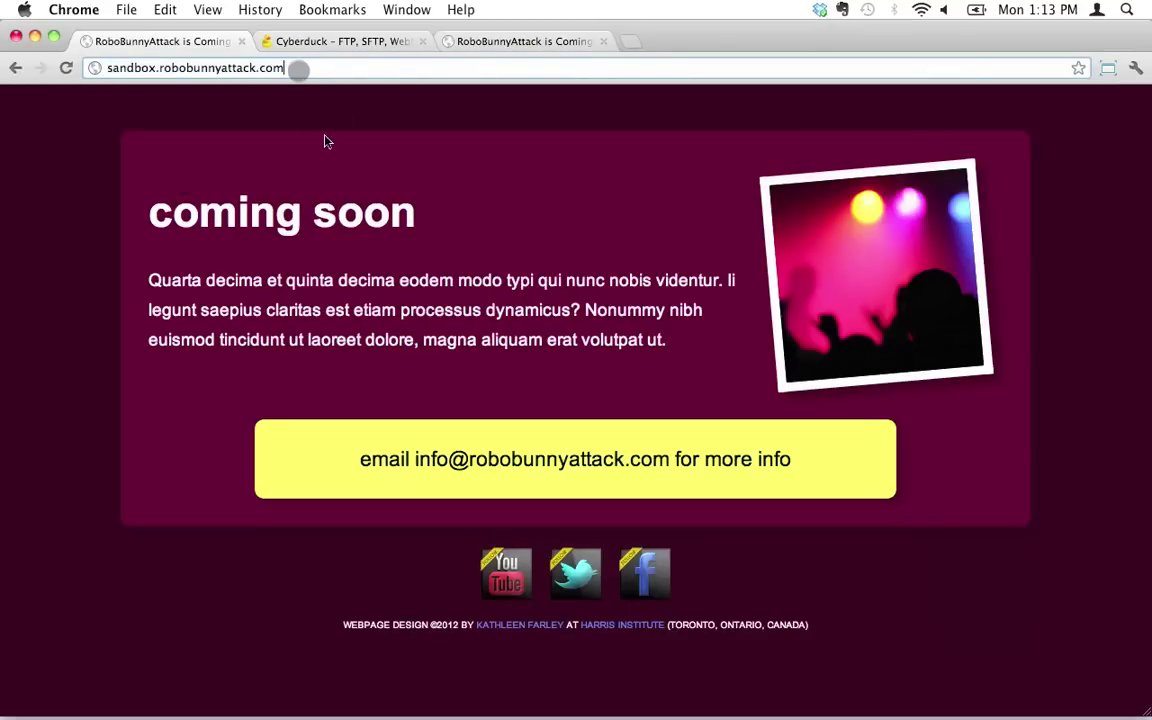
{"action": "type", "text": "/in"}
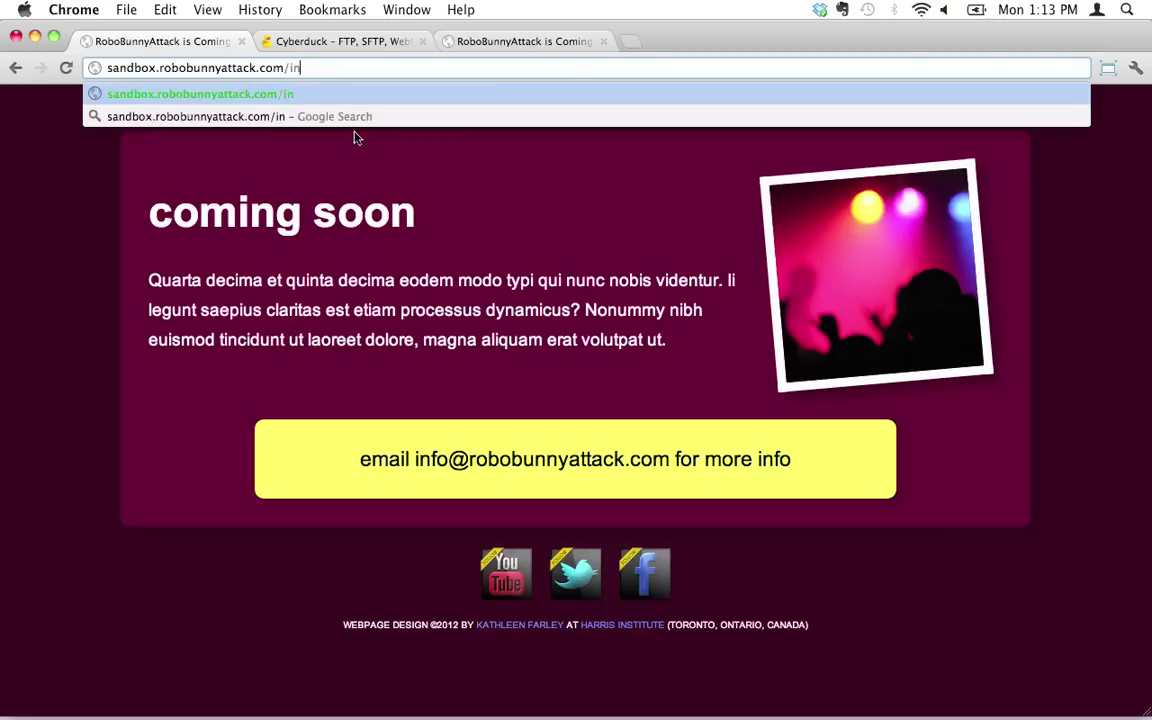
{"action": "type", "text": "dex.html"}
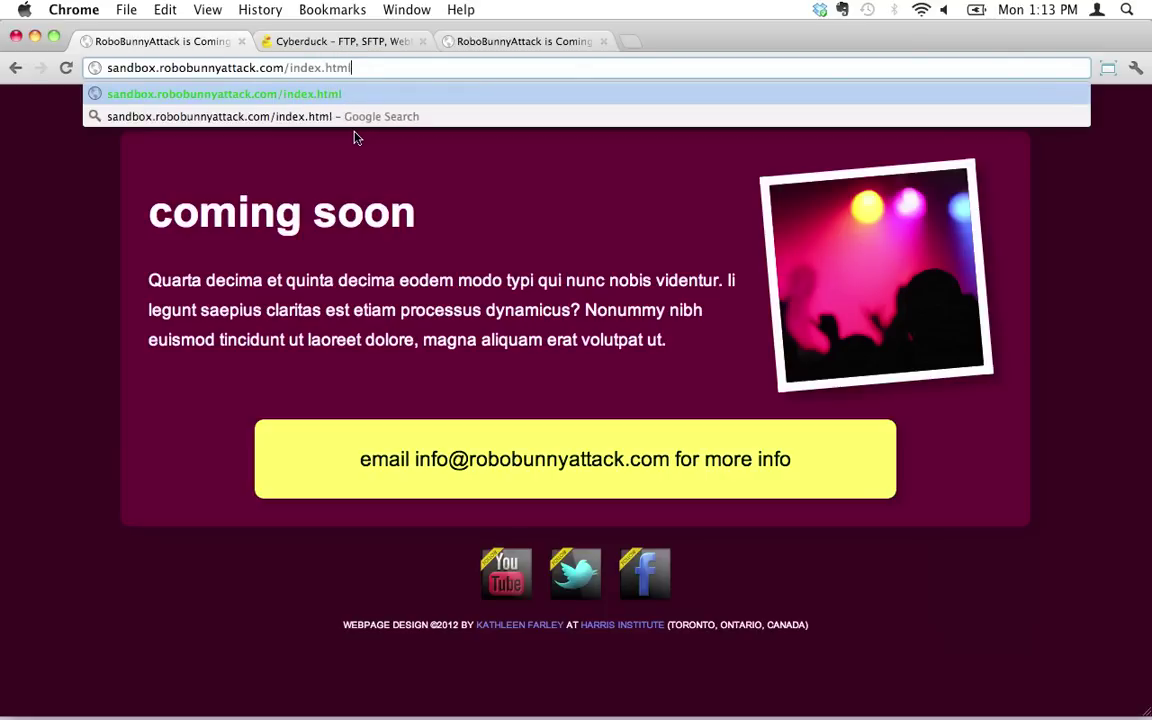
{"action": "key", "text": "Return"}
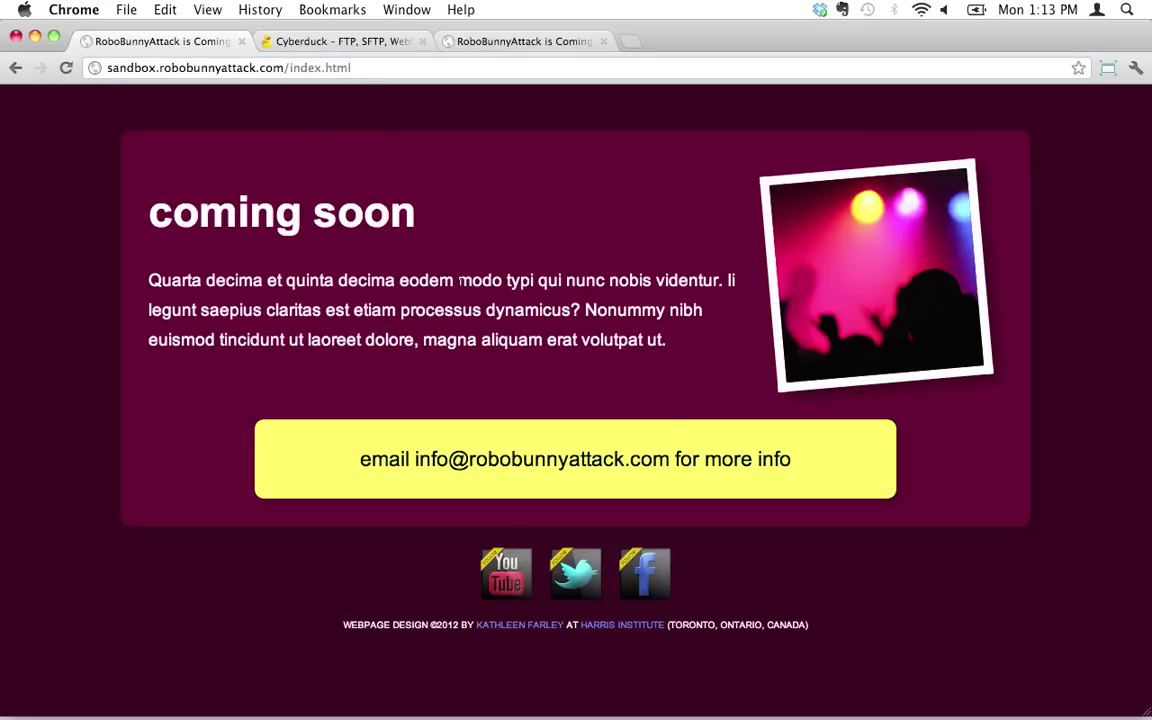
{"action": "key", "text": "super+Tab"}
{"action": "left_click", "coordinate": [622, 481]}
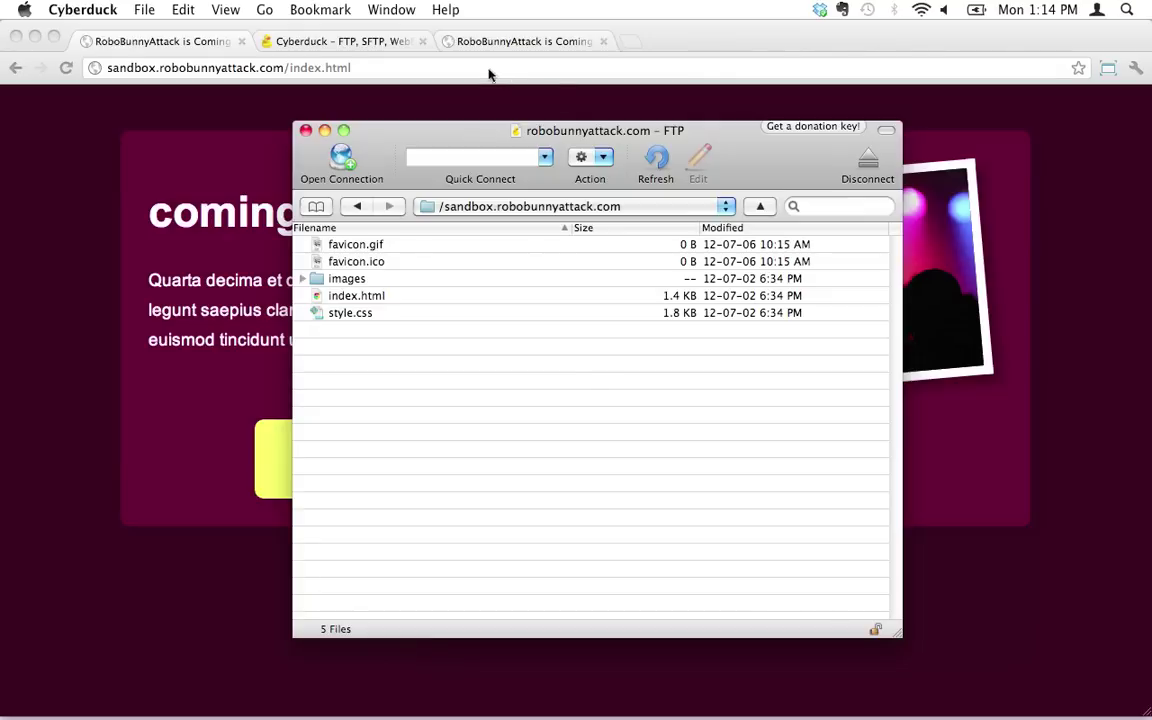
- Go back to the top-level folder, disconnect from robobunnyattack.com, and close the FTP window
{"action": "left_click", "coordinate": [357, 207]}
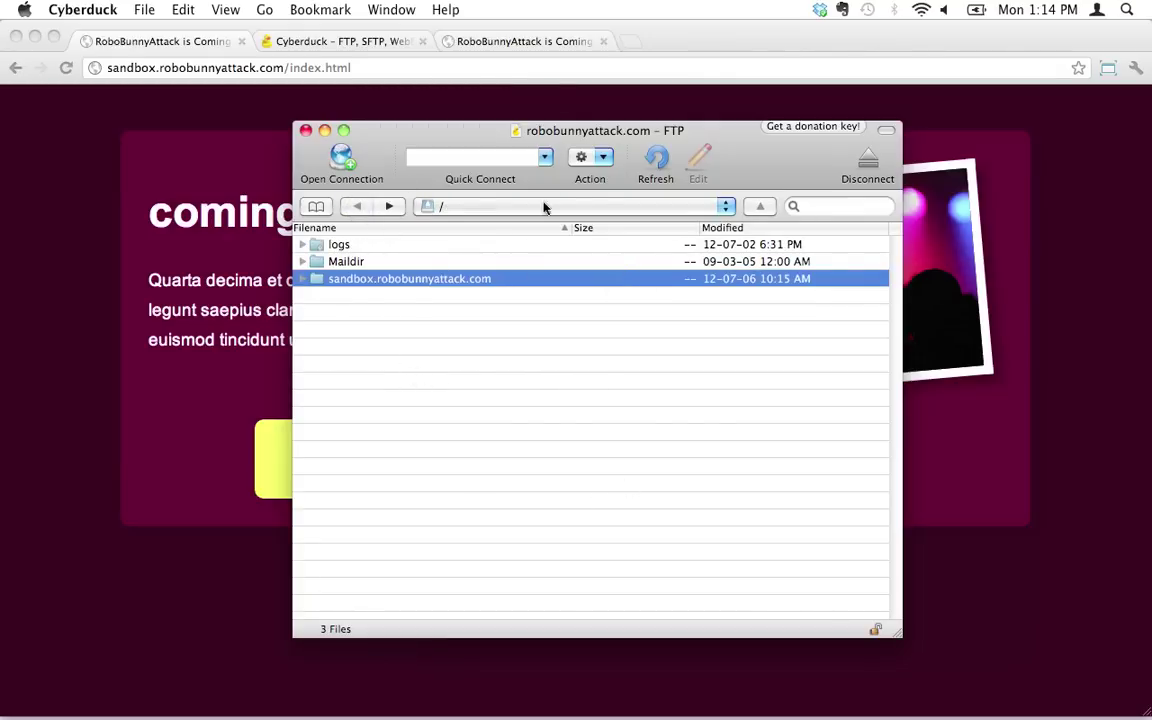
{"action": "left_click_drag", "start_coordinate": [418, 140], "coordinate": [197, 136]}
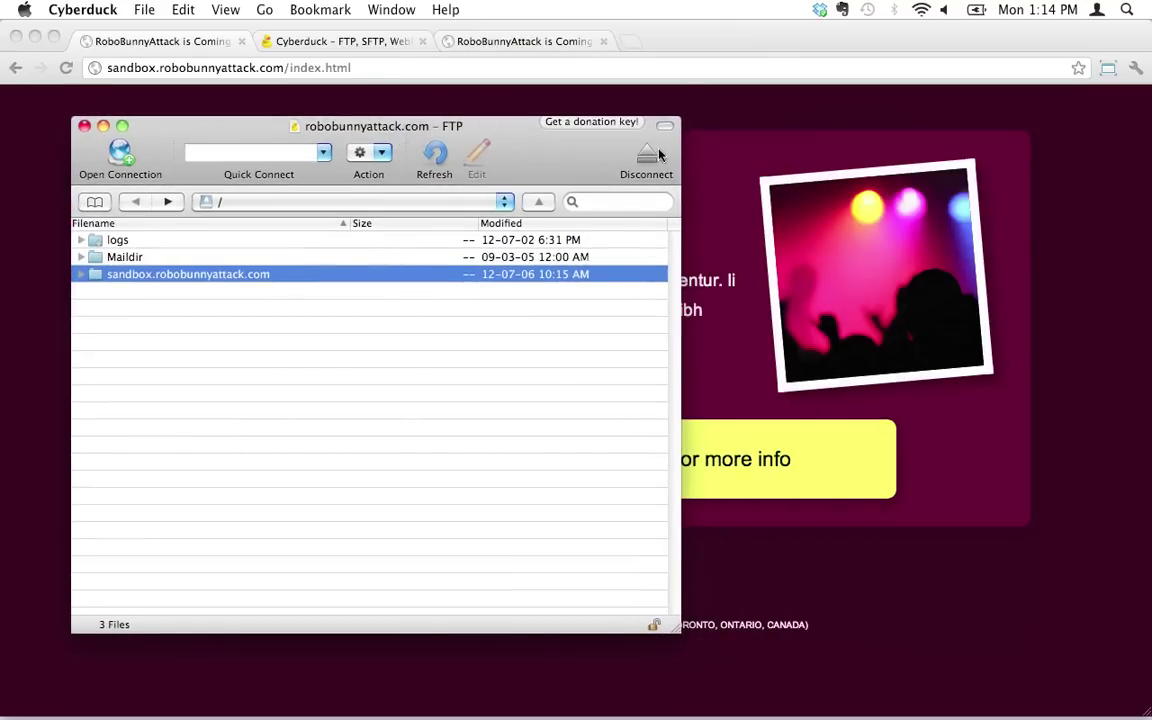
{"action": "left_click", "coordinate": [647, 157]}
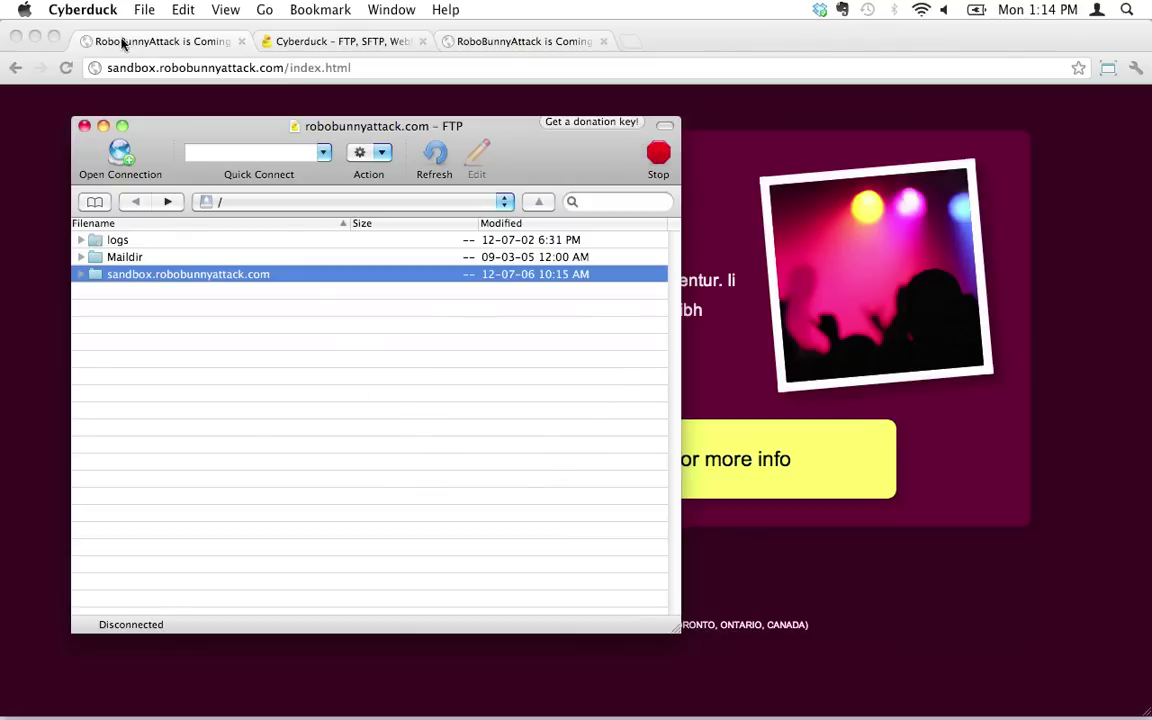
{"action": "left_click", "coordinate": [84, 127]}
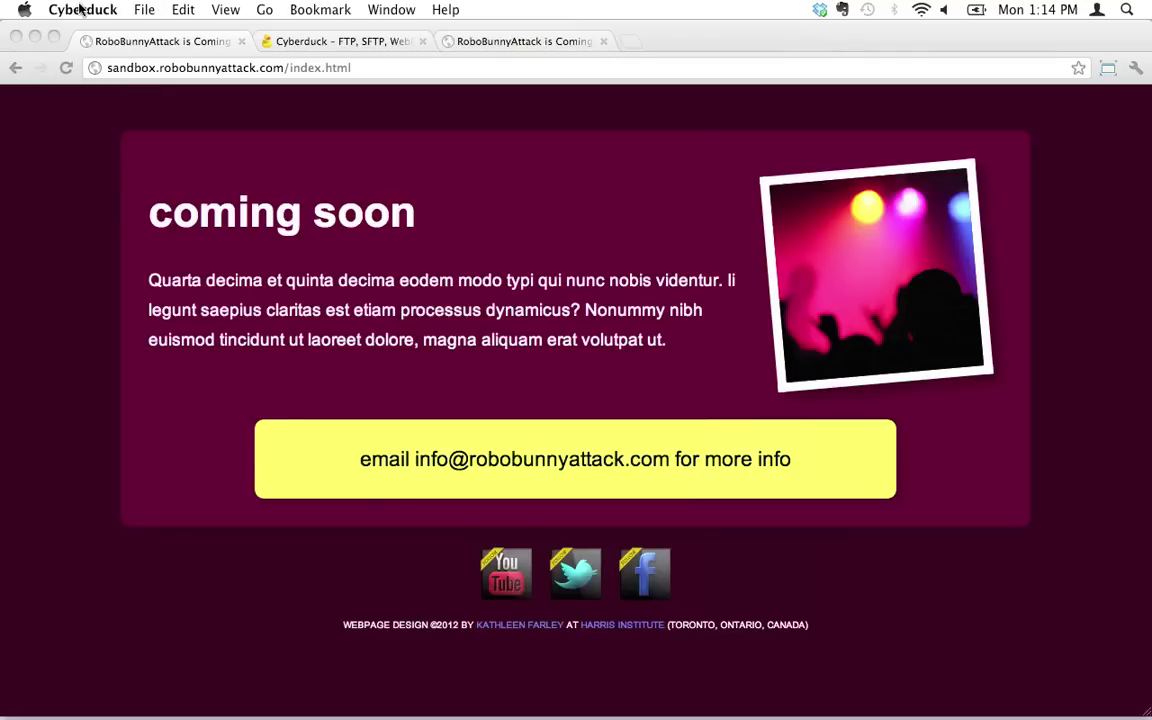